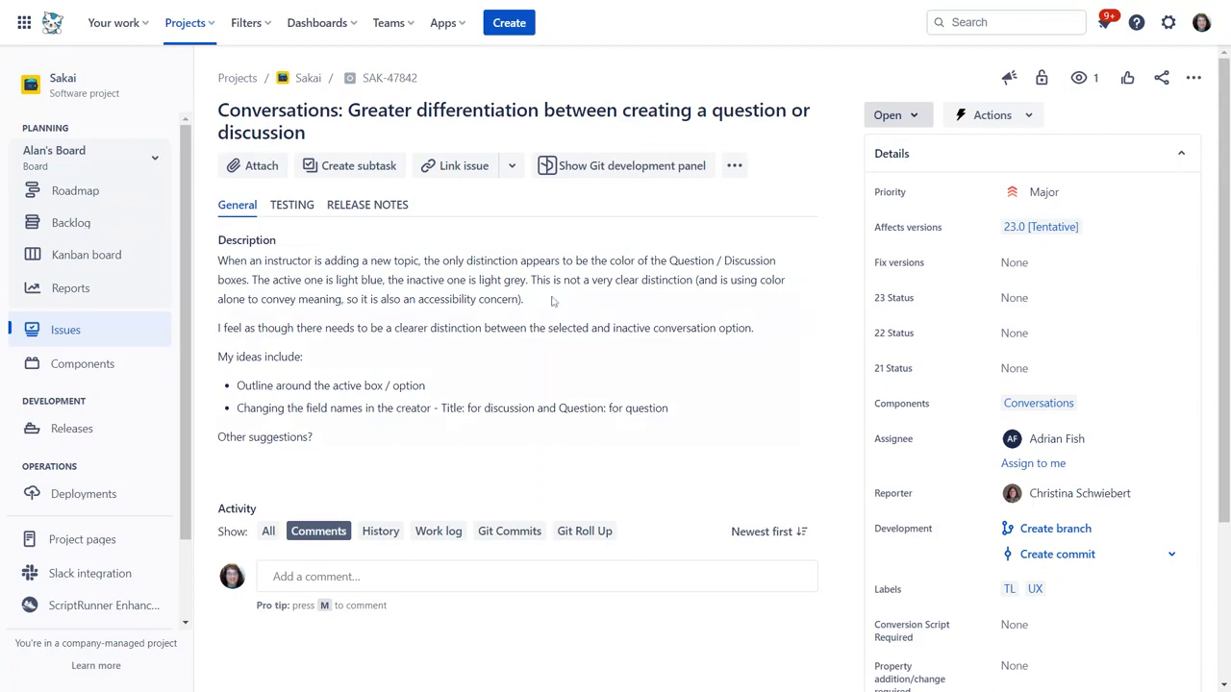
Step: Leave full screen and log into the Sakai gateway as admin
key("F11")
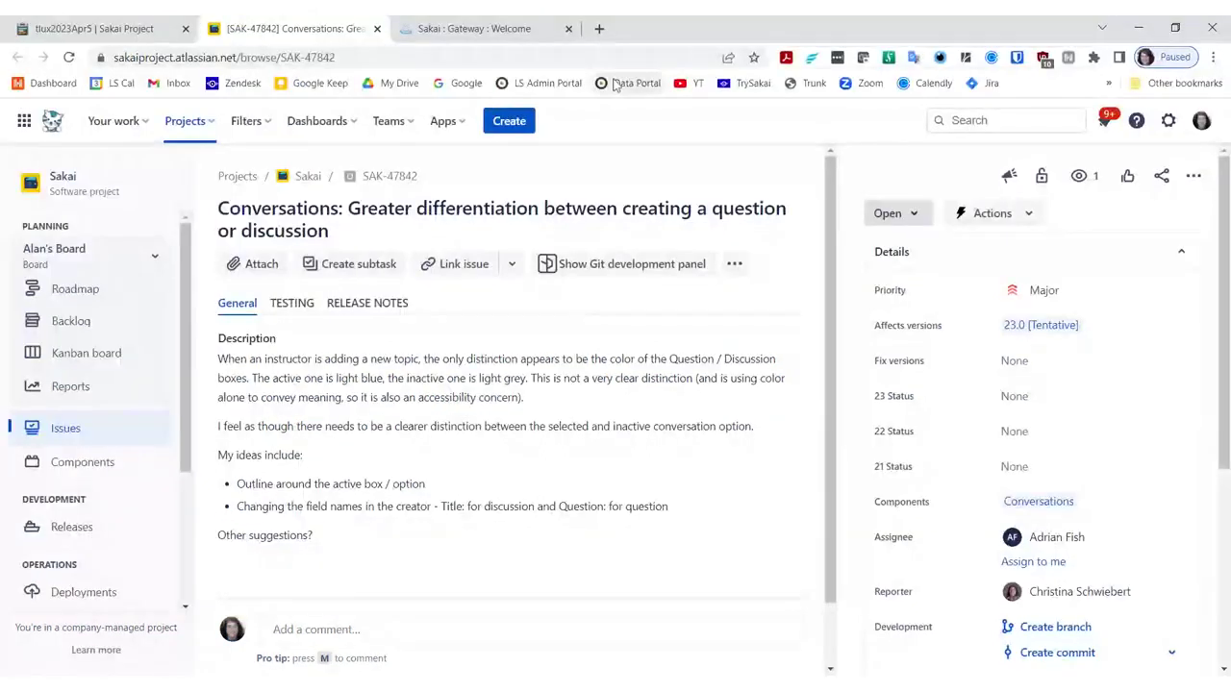
left_click(502, 29)
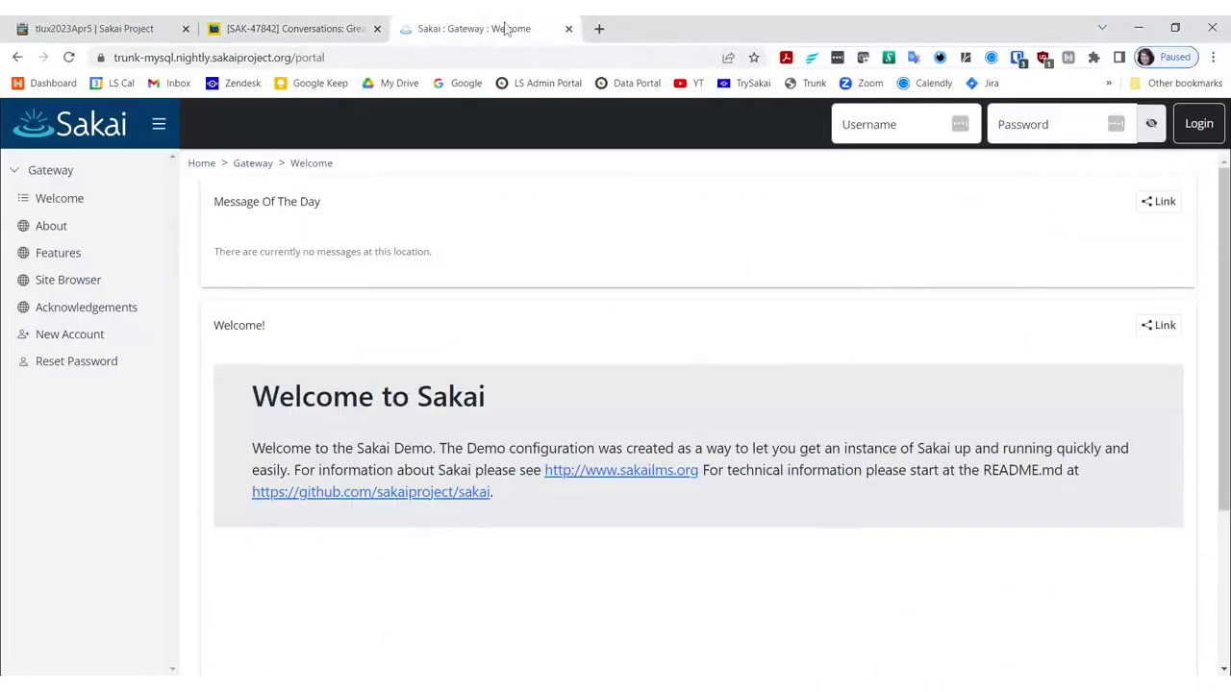
left_click(884, 126)
type("admin")
key("Tab")
type("admin")
key("Return")
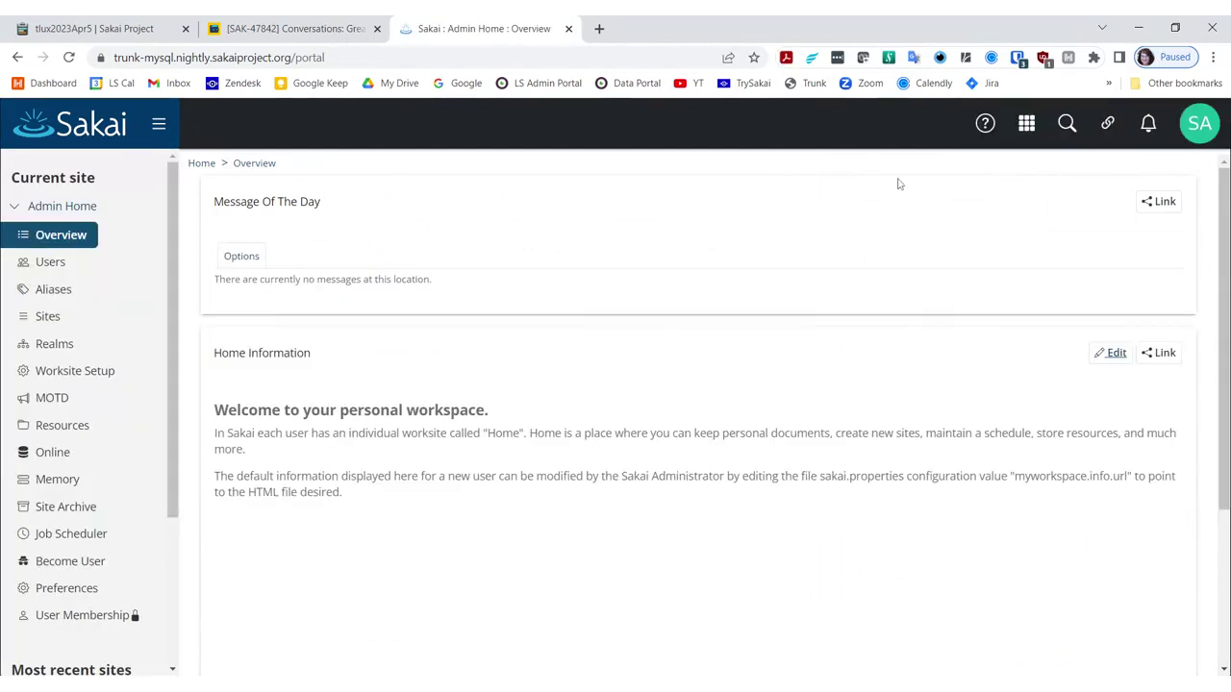
Step: Open Site Info for Discussion 1 SMPL101 from All My Sites
left_click(1025, 125)
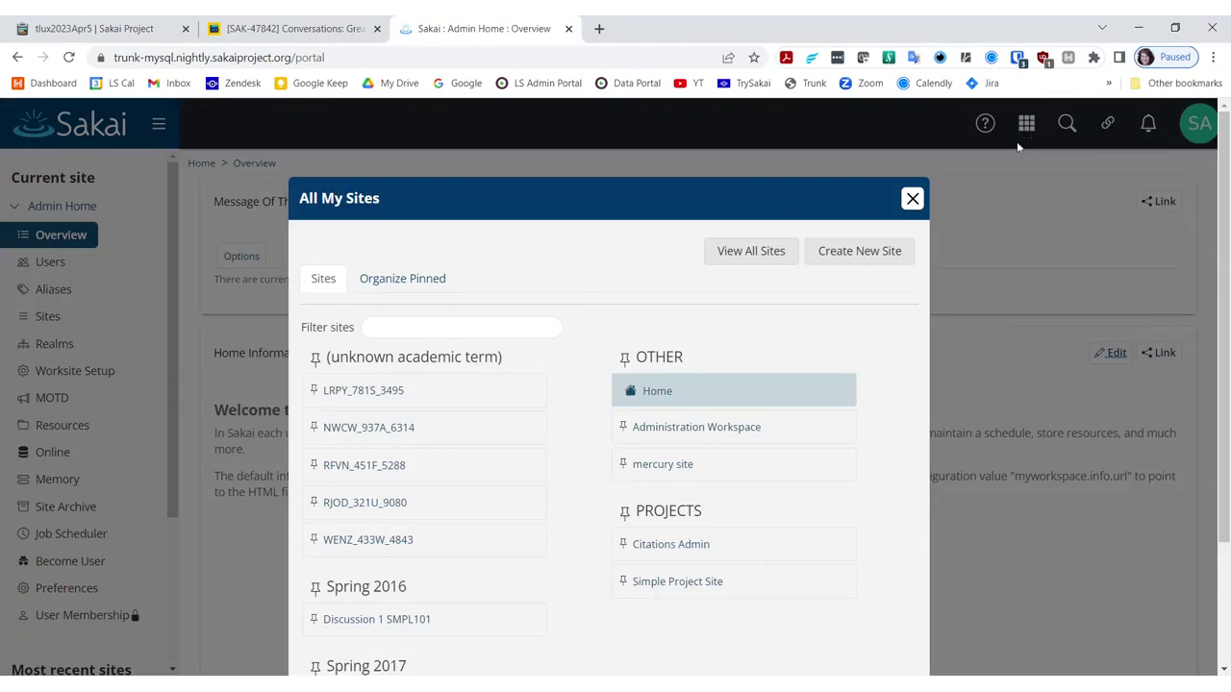
left_click(360, 620)
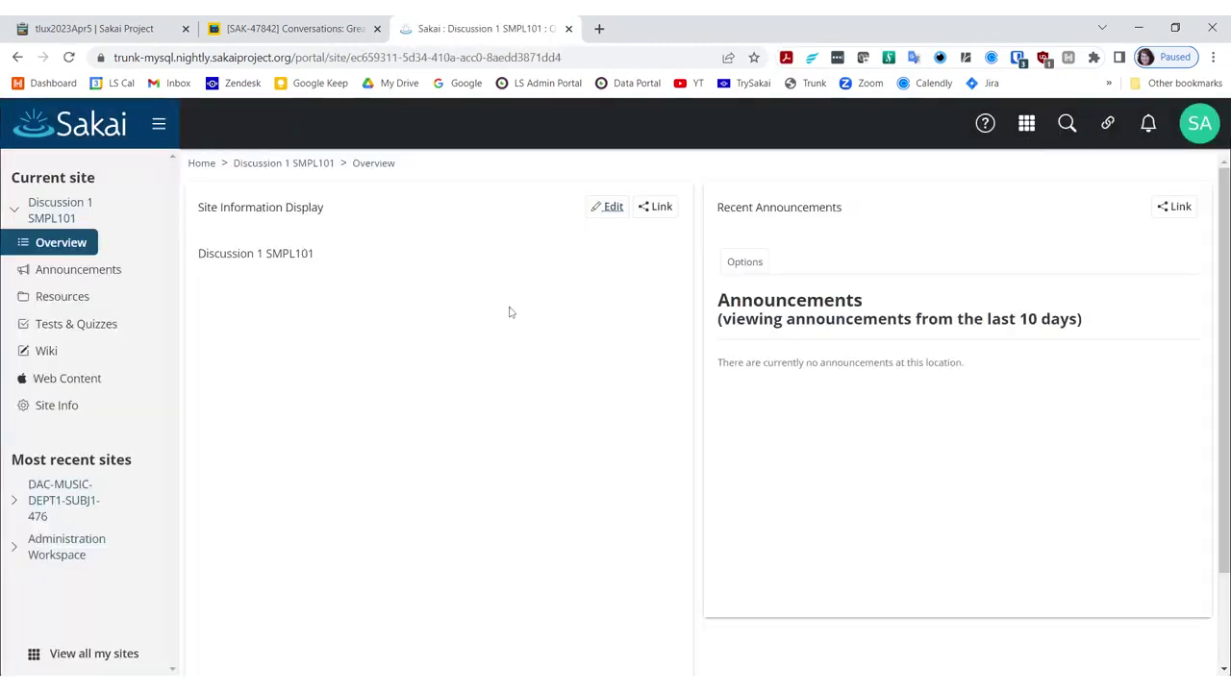
left_click(54, 413)
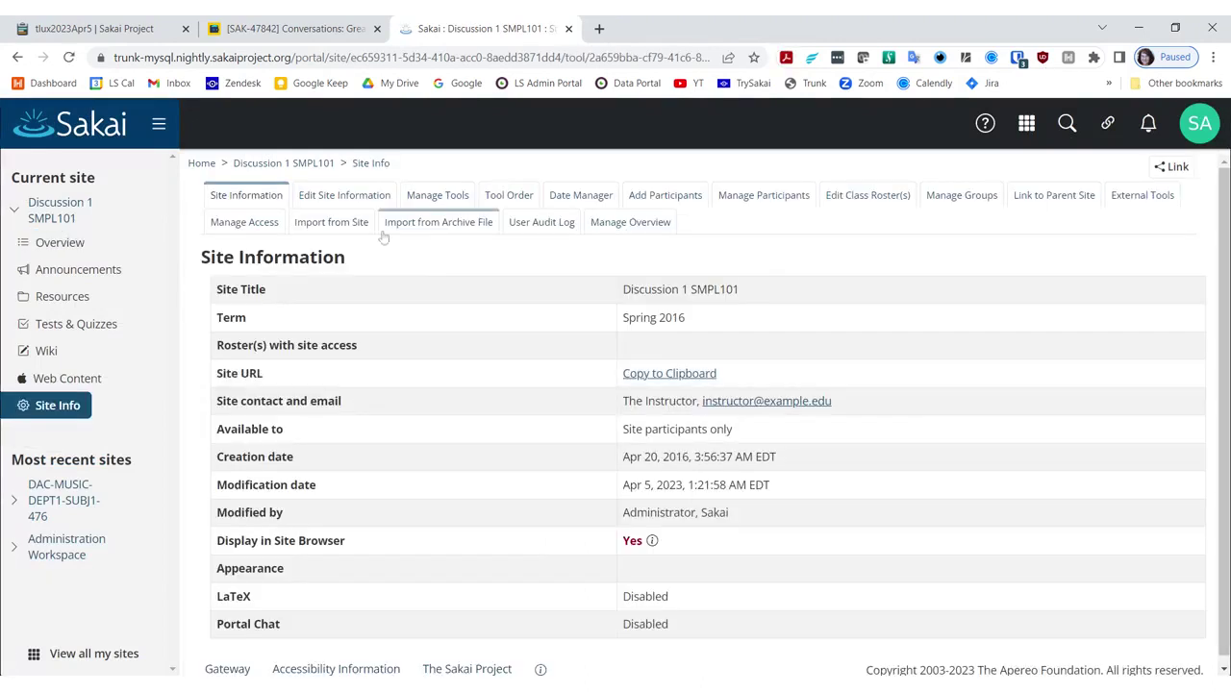
Step: Tick Conversations in Manage Tools, confirm the change, and open the empty Conversations page
left_click(421, 197)
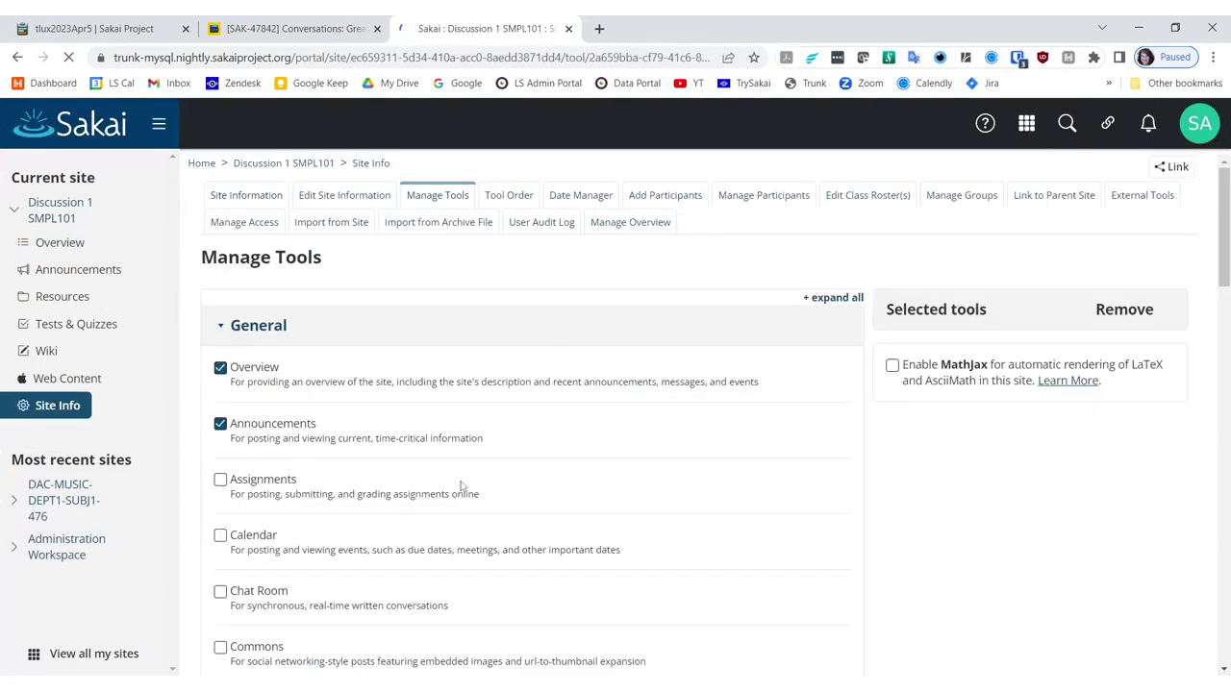
scroll(454, 501, "down", 3)
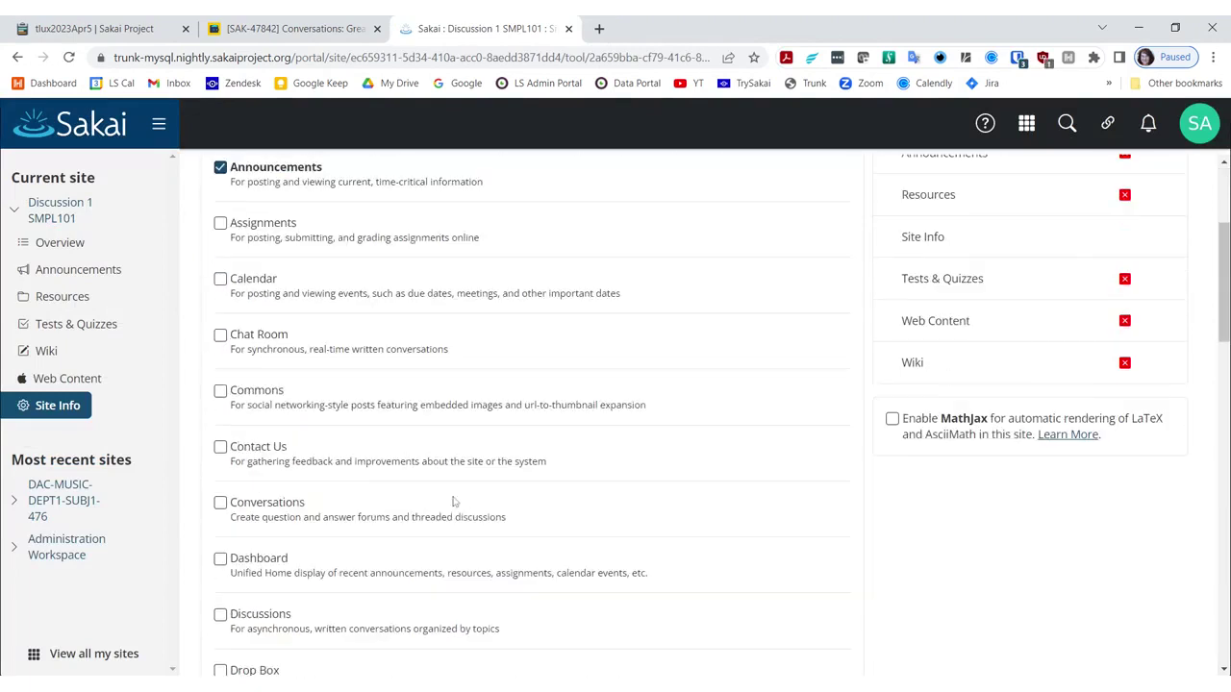
left_click(220, 503)
scroll(567, 569, "down", 2)
scroll(567, 569, "down", 8)
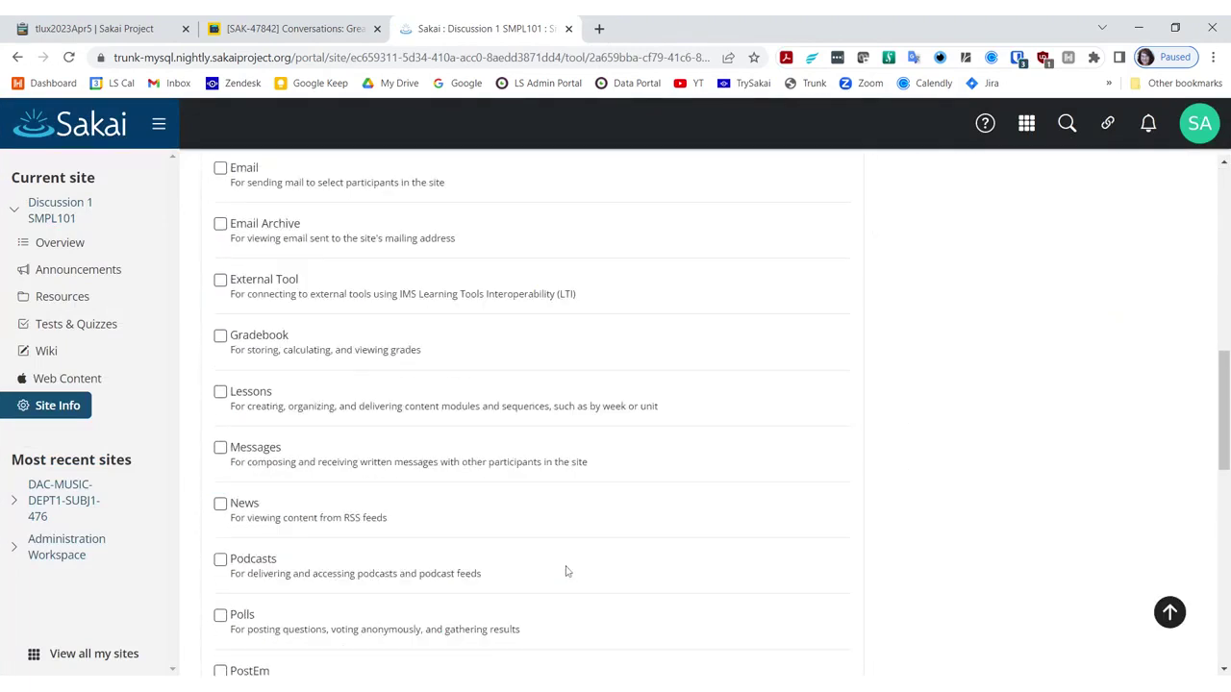
scroll(565, 603, "down", 6)
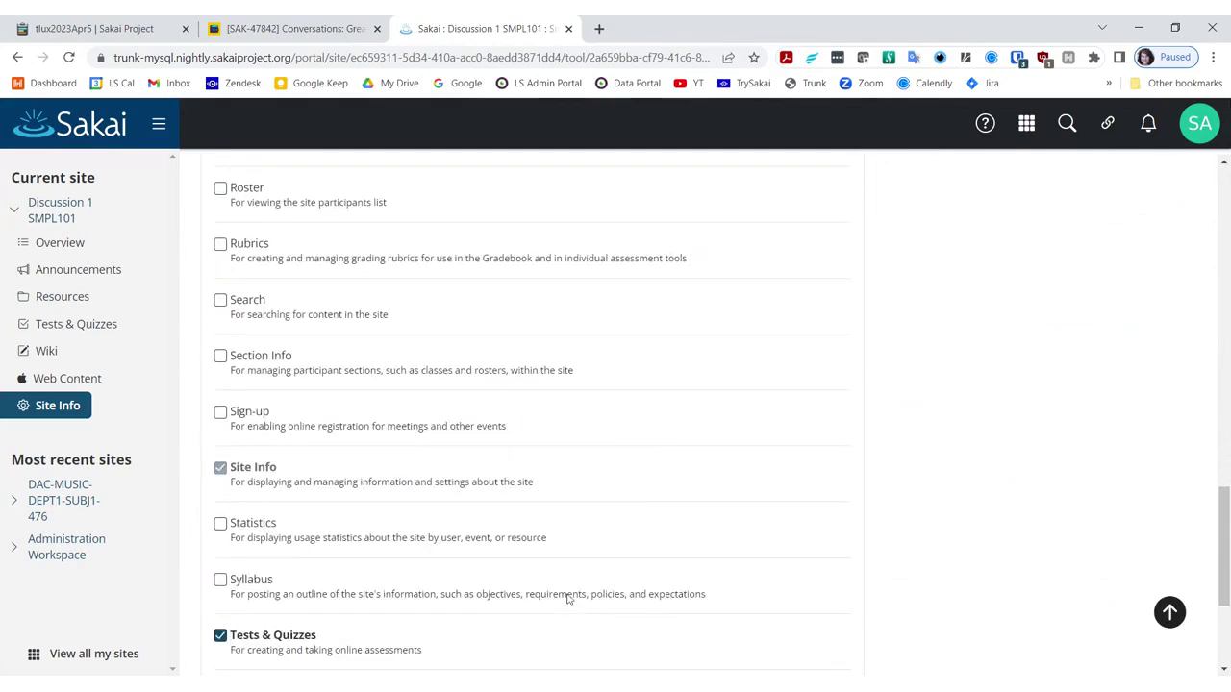
left_click(236, 617)
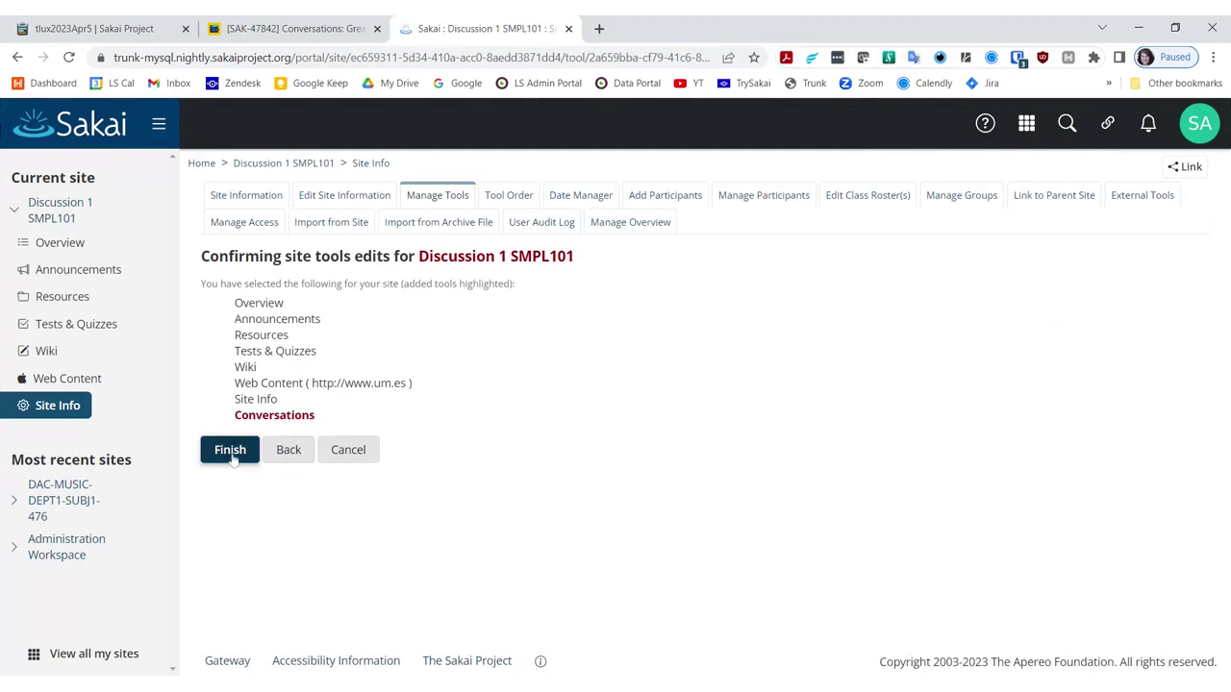
left_click(231, 449)
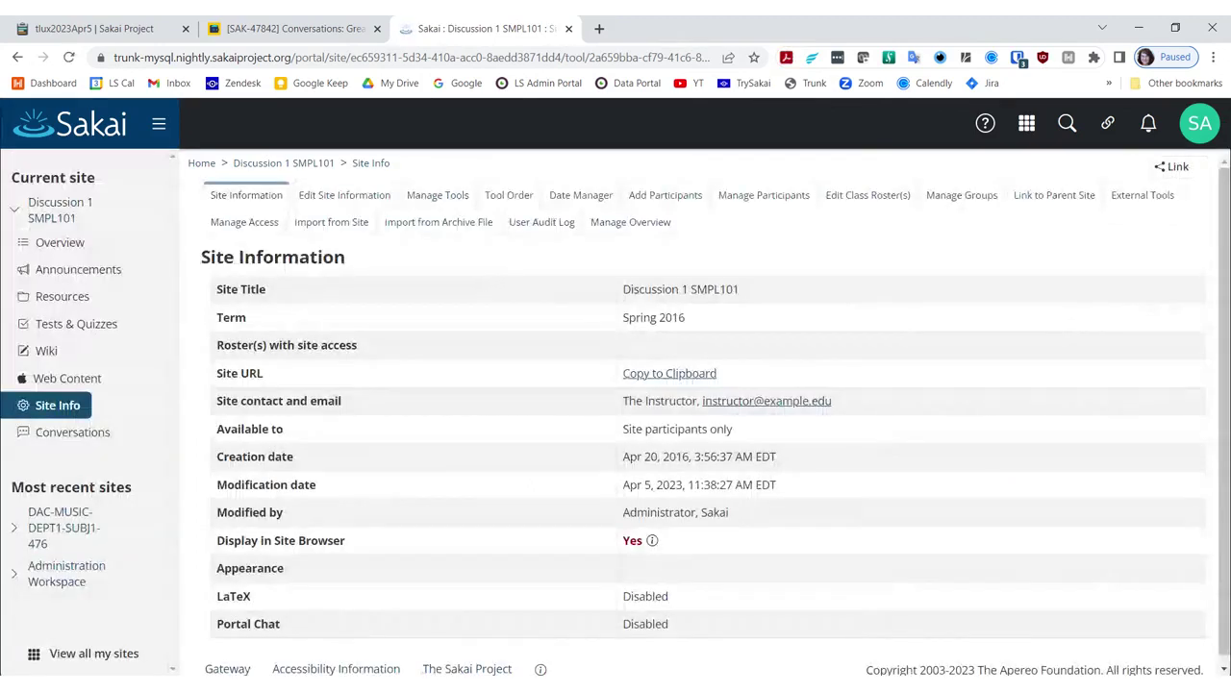
left_click(77, 435)
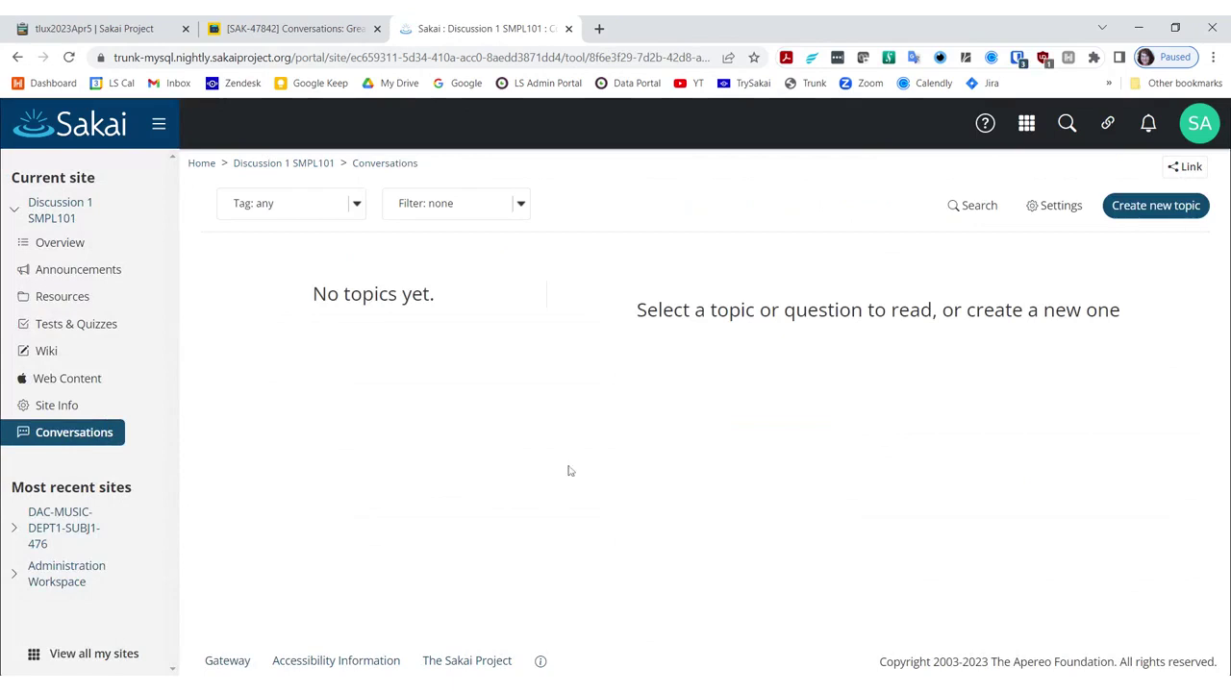
Step: Start a new Conversations topic, try the Discussion type, and settle on Question
left_click(1144, 217)
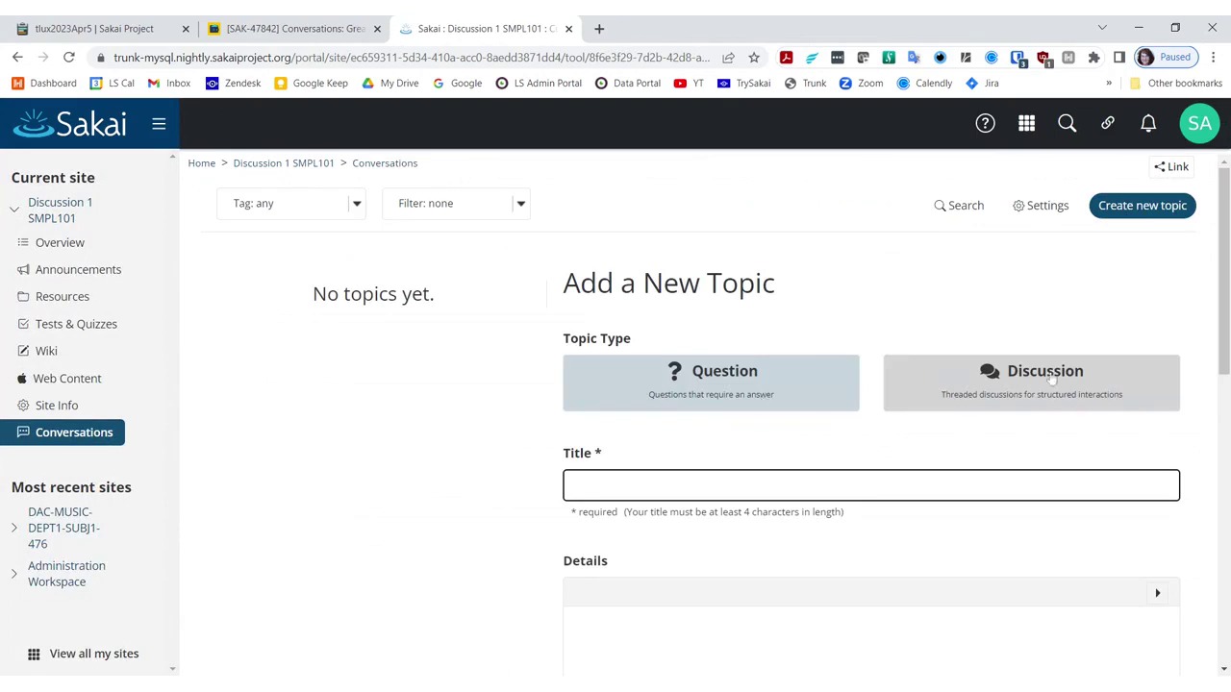
left_click(969, 407)
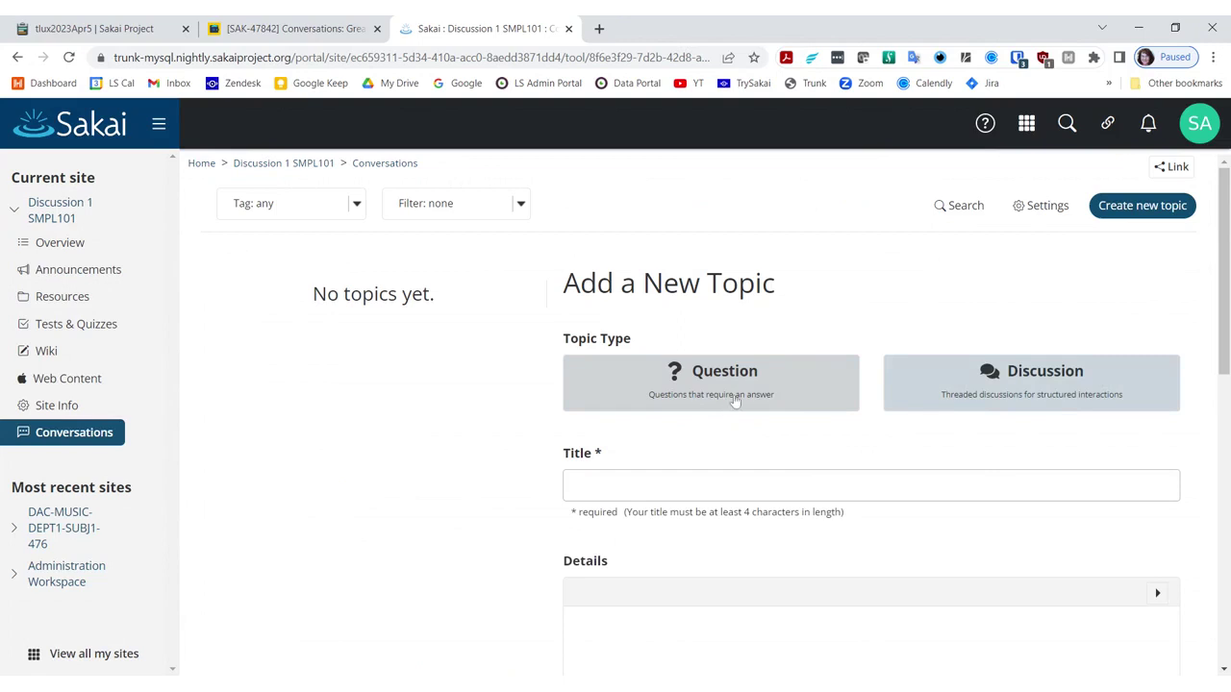
left_click(952, 401)
left_click(703, 374)
Step: Compare the Sakai topic-type toggle against the outline proposal in Jira issue SAK-47842
left_click(304, 33)
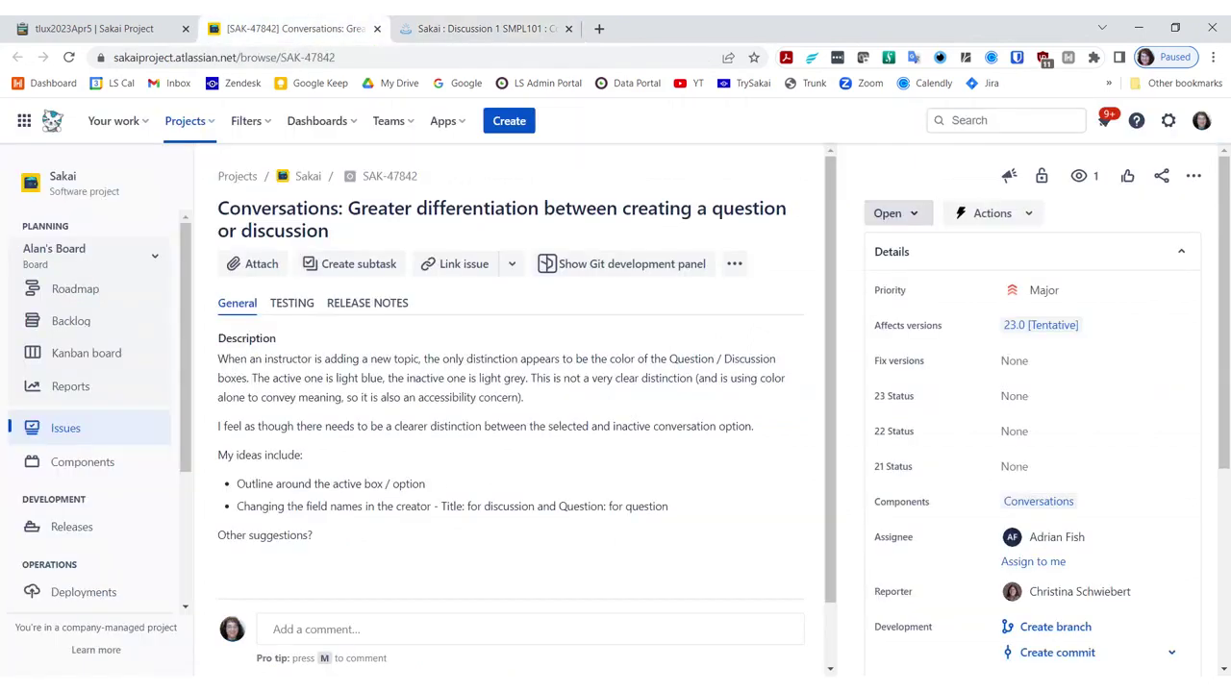
left_click(486, 28)
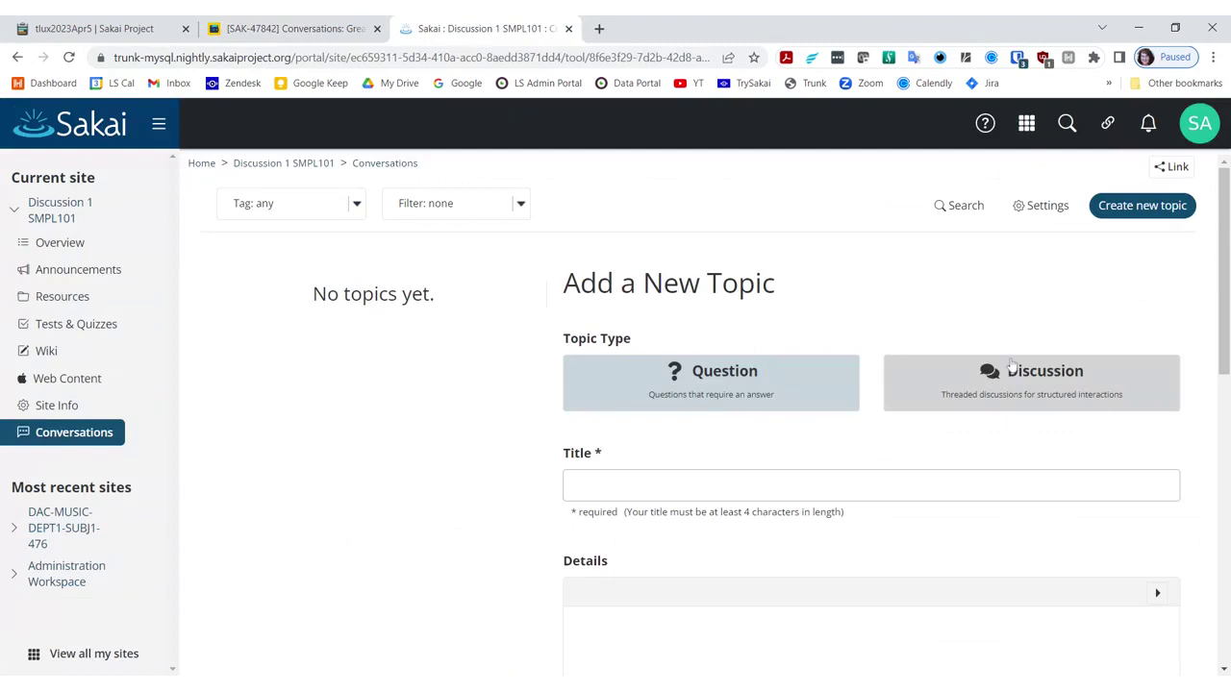
left_click(901, 395)
left_click(289, 32)
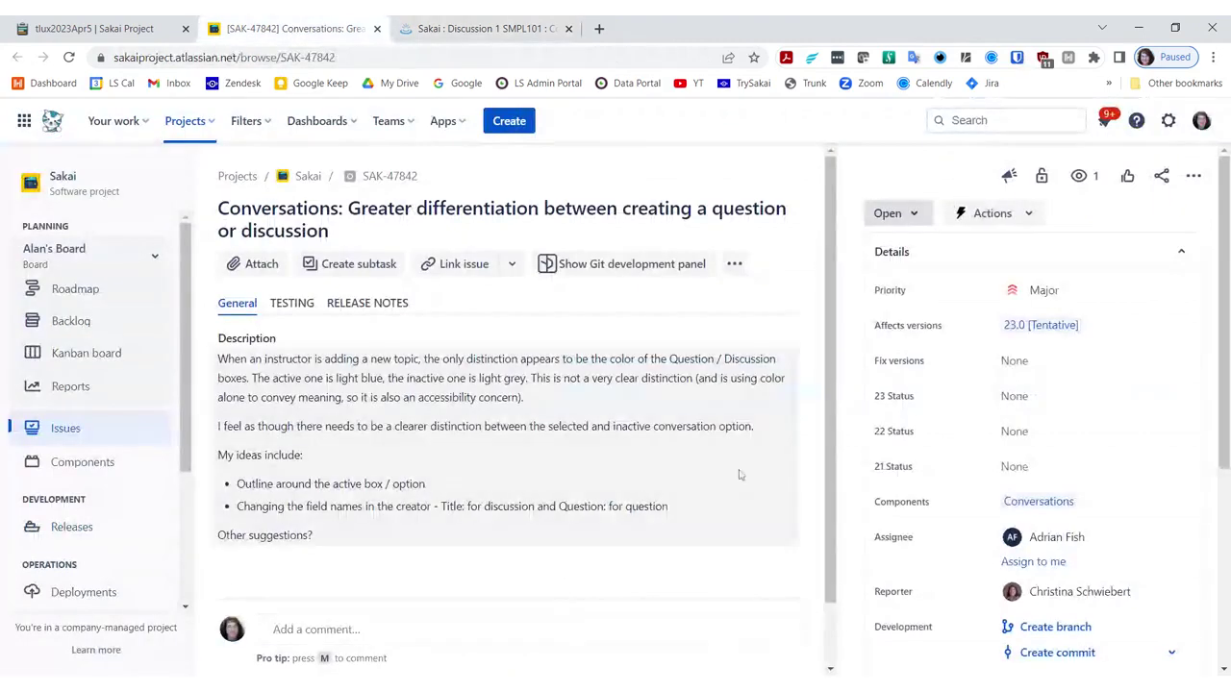
scroll(842, 385, "down", 2)
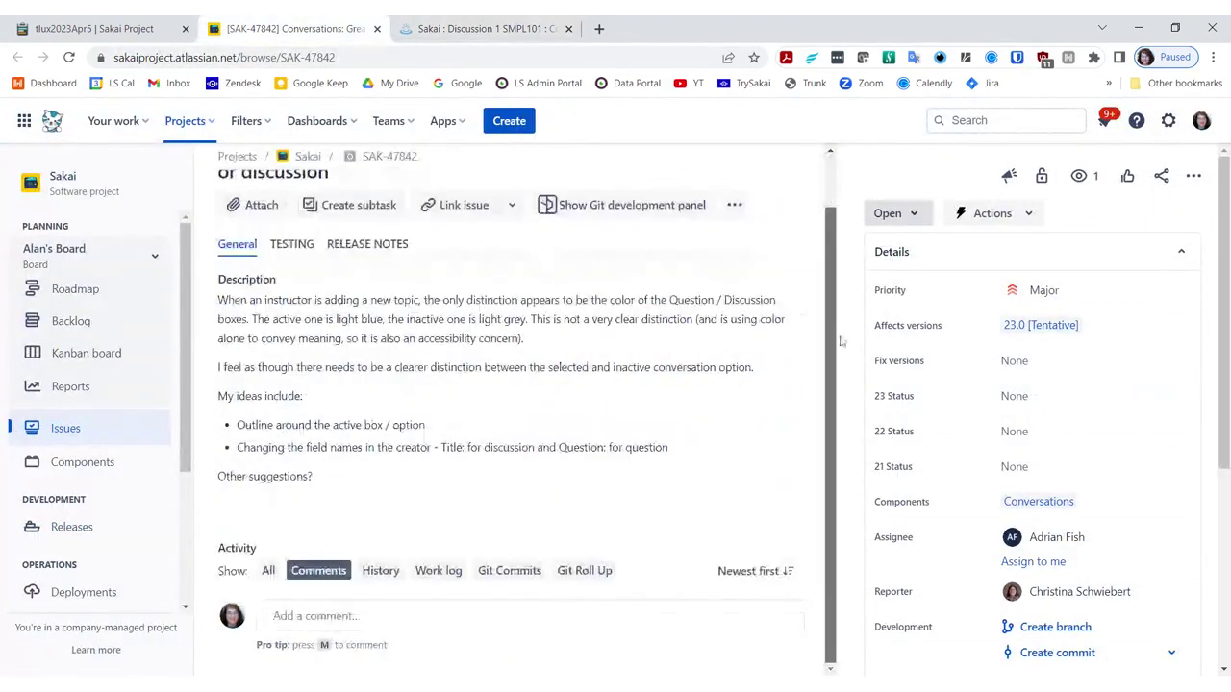
scroll(842, 384, "up", 2)
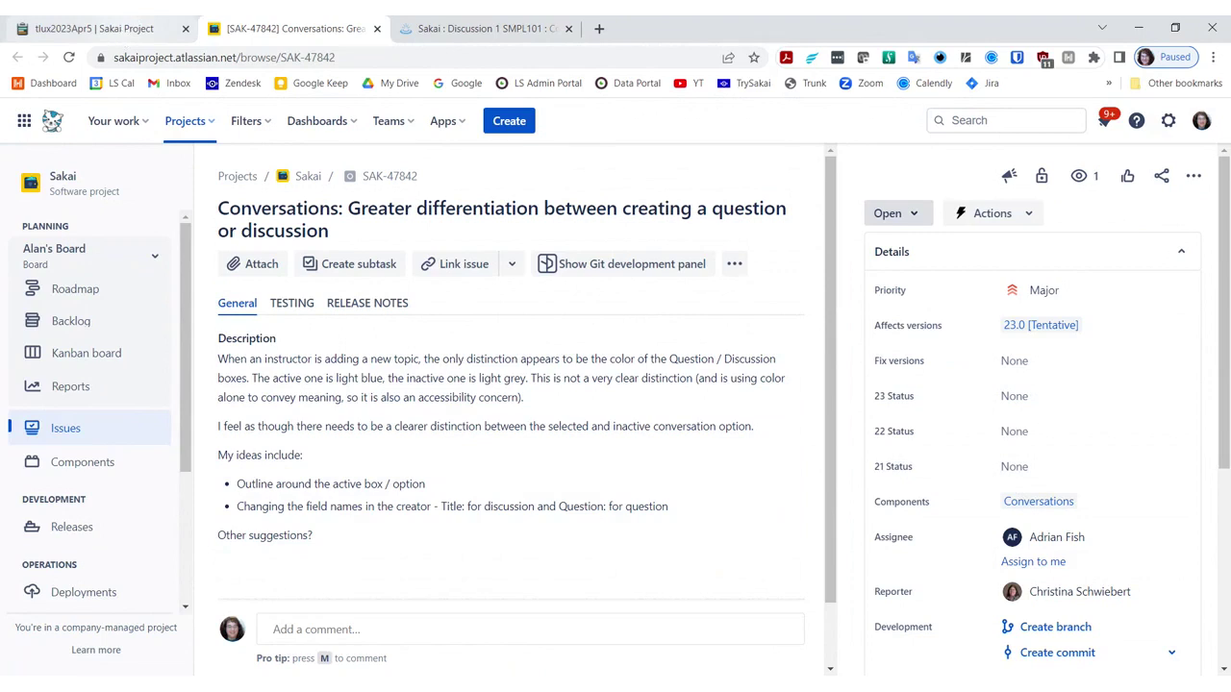
Step: Open SAK-47527 from the Conversations Jiras in the Etherpad agenda
key("ctrl+1")
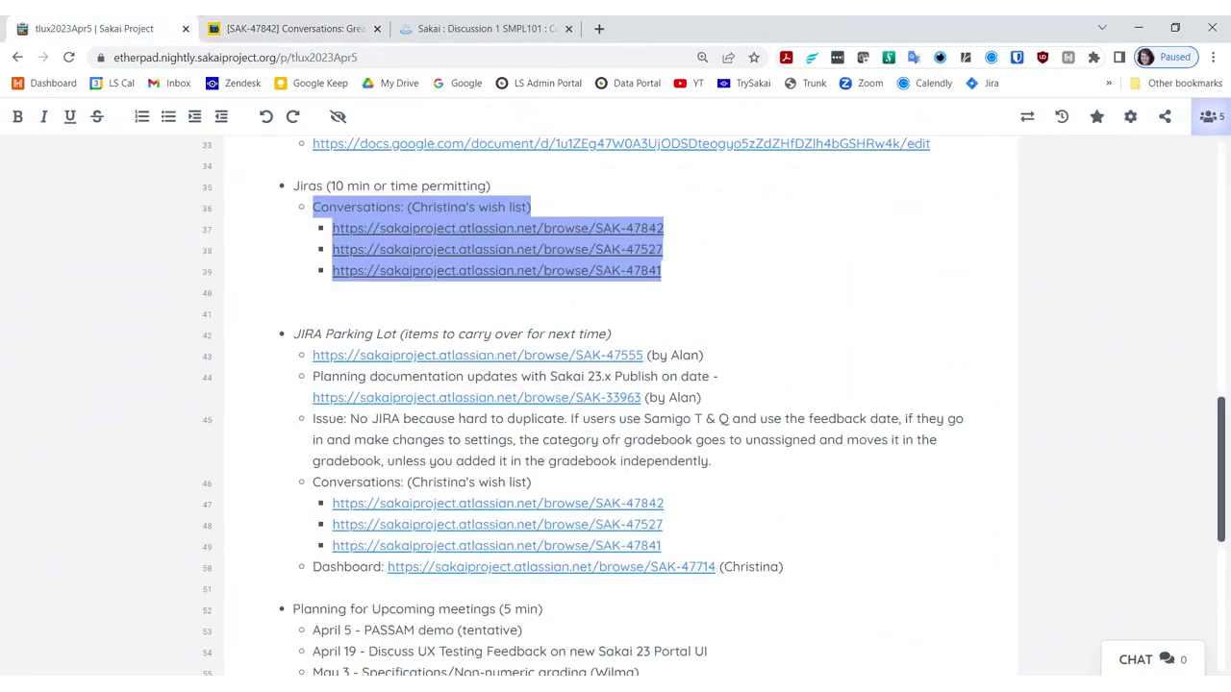
left_click(519, 253)
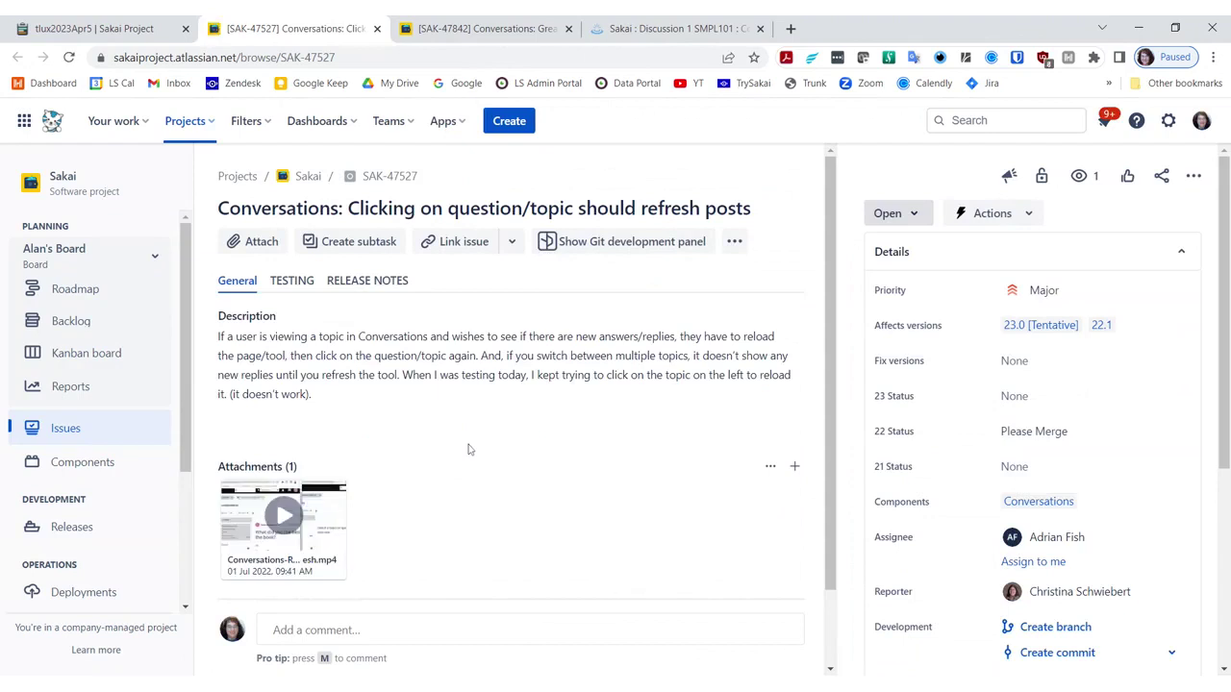
Step: Play the Conversations-Refresh.mp4 attachment on SAK-47527
left_click(285, 526)
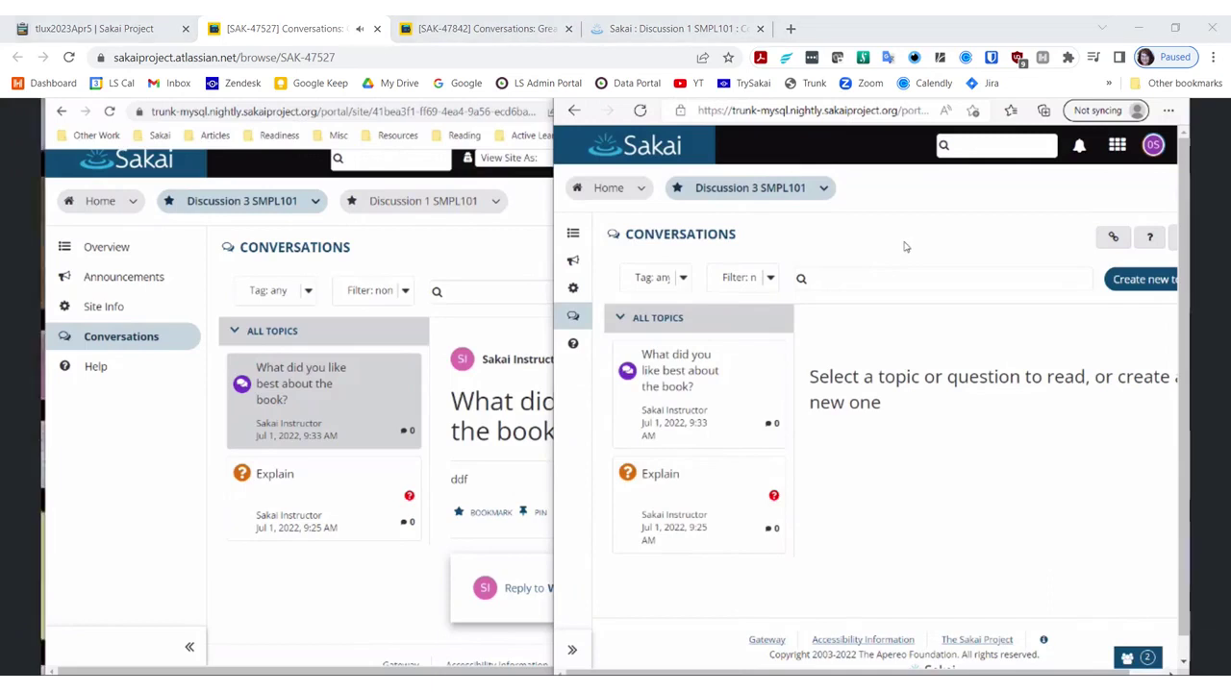
Step: Watch Conversations-Refresh.mp4 to the end, noting 'It ended', then close the viewer
left_click(737, 382)
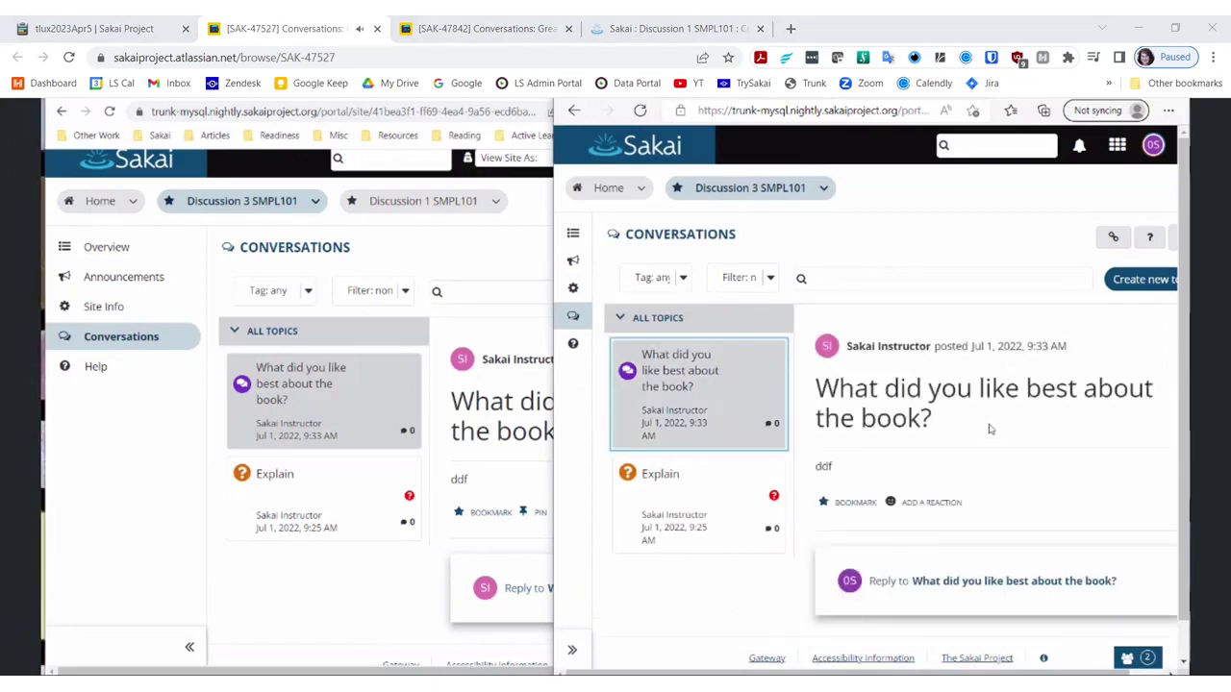
scroll(992, 428, "down", 1)
left_click(974, 535)
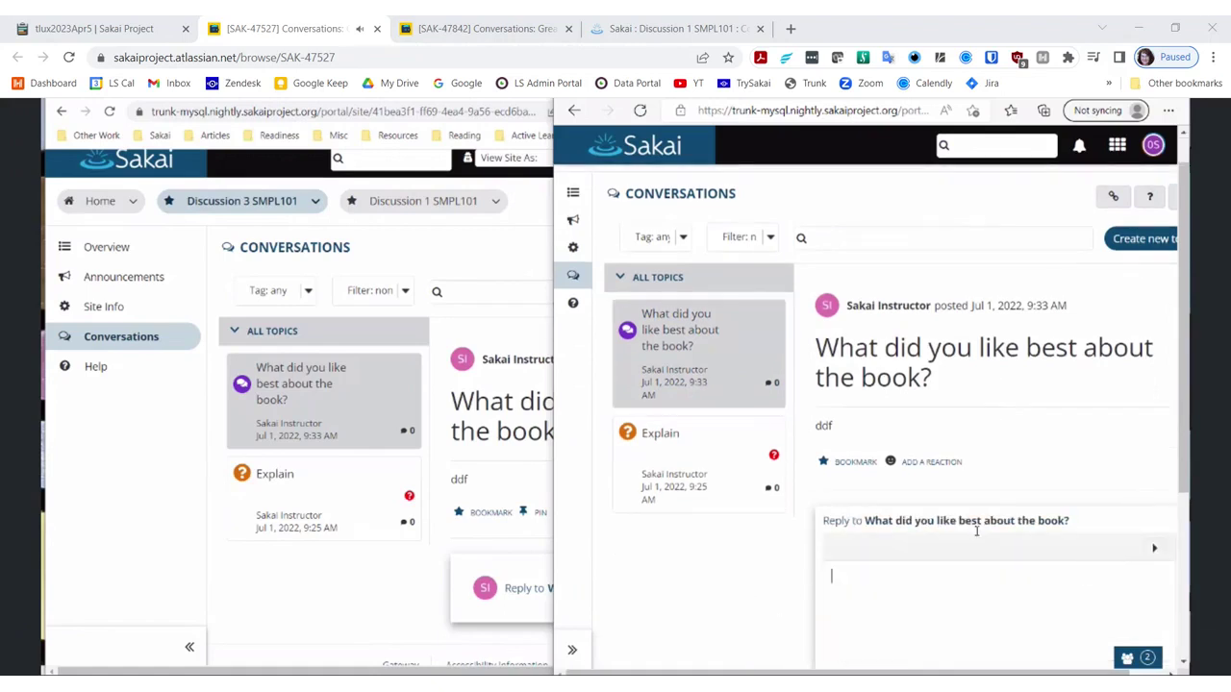
type("It ended")
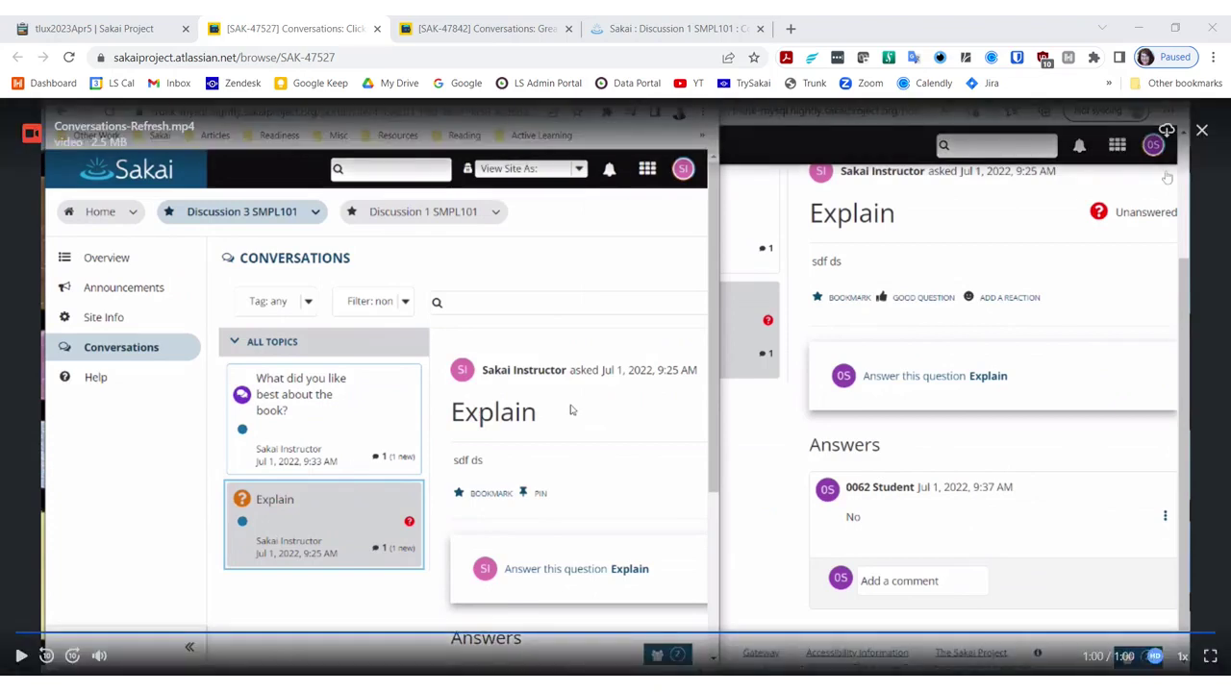
left_click(1202, 131)
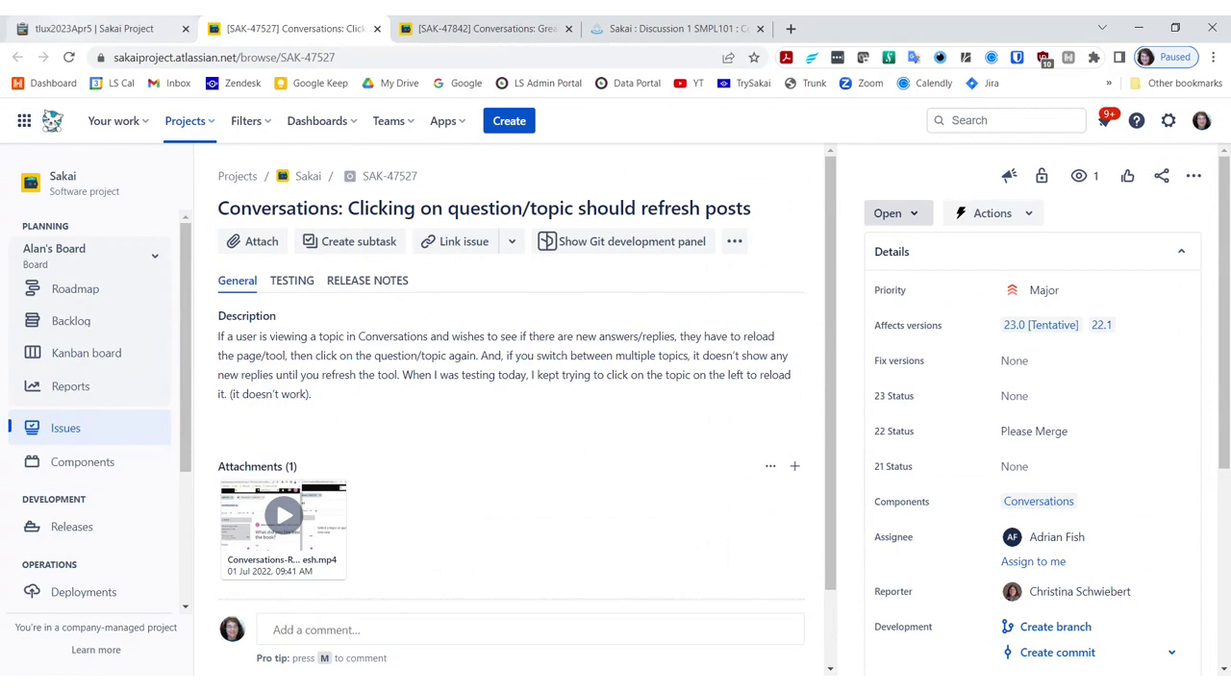
Step: Open SAK-47841 from the Etherpad agenda, then return to the Discussion 1 SMPL101 site
key("ctrl+shift+Tab")
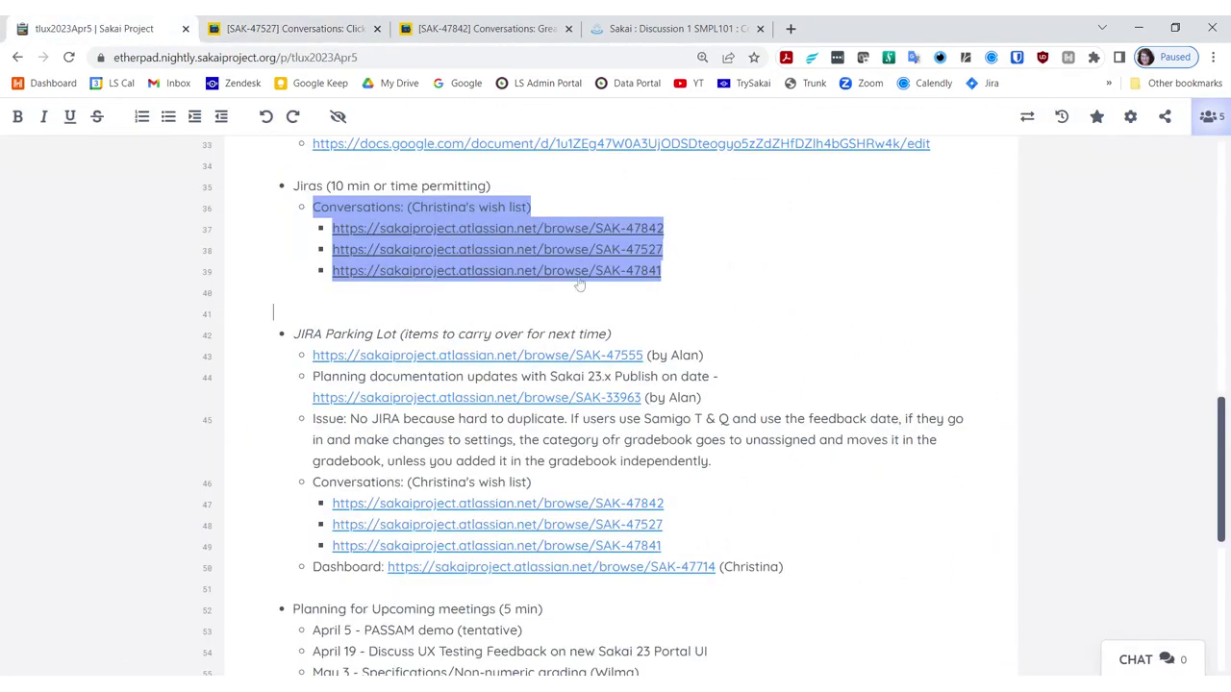
left_click(580, 272)
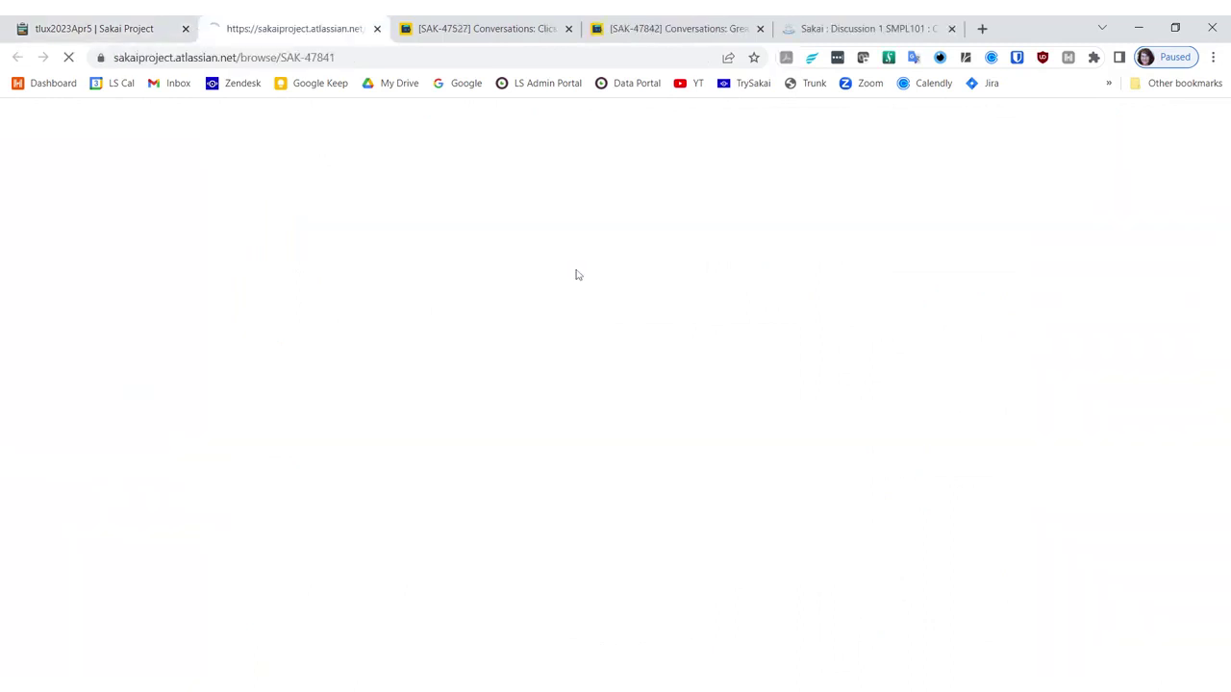
key("ctrl+l")
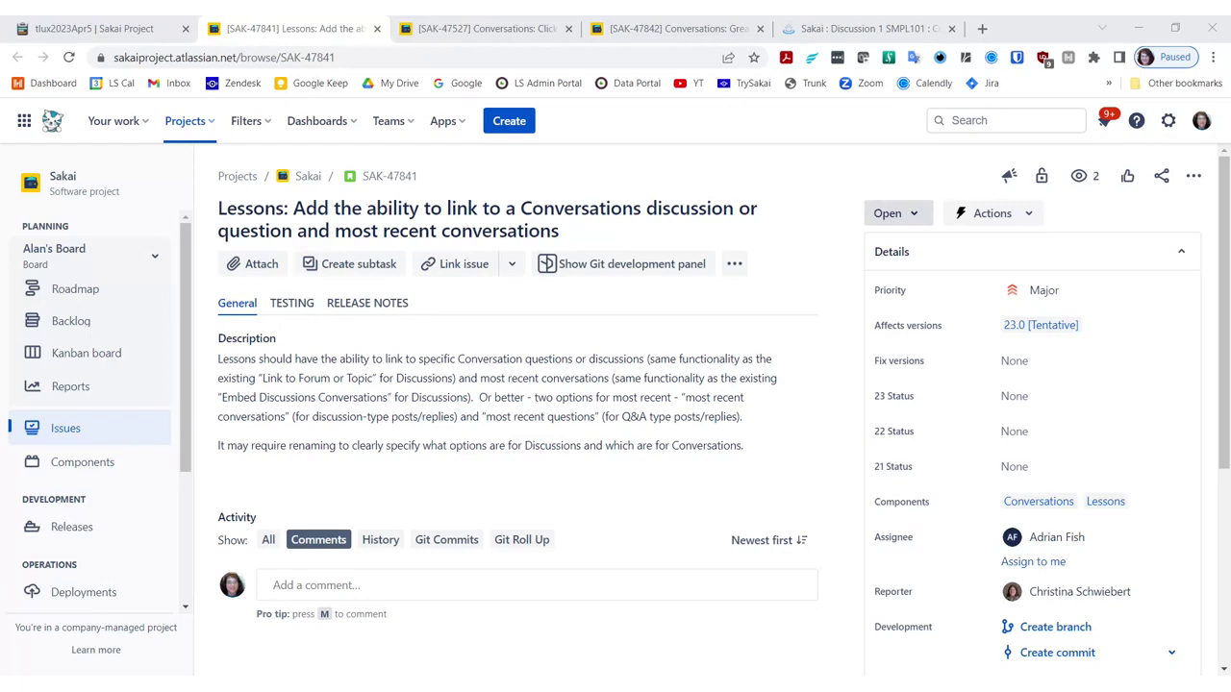
left_click(837, 29)
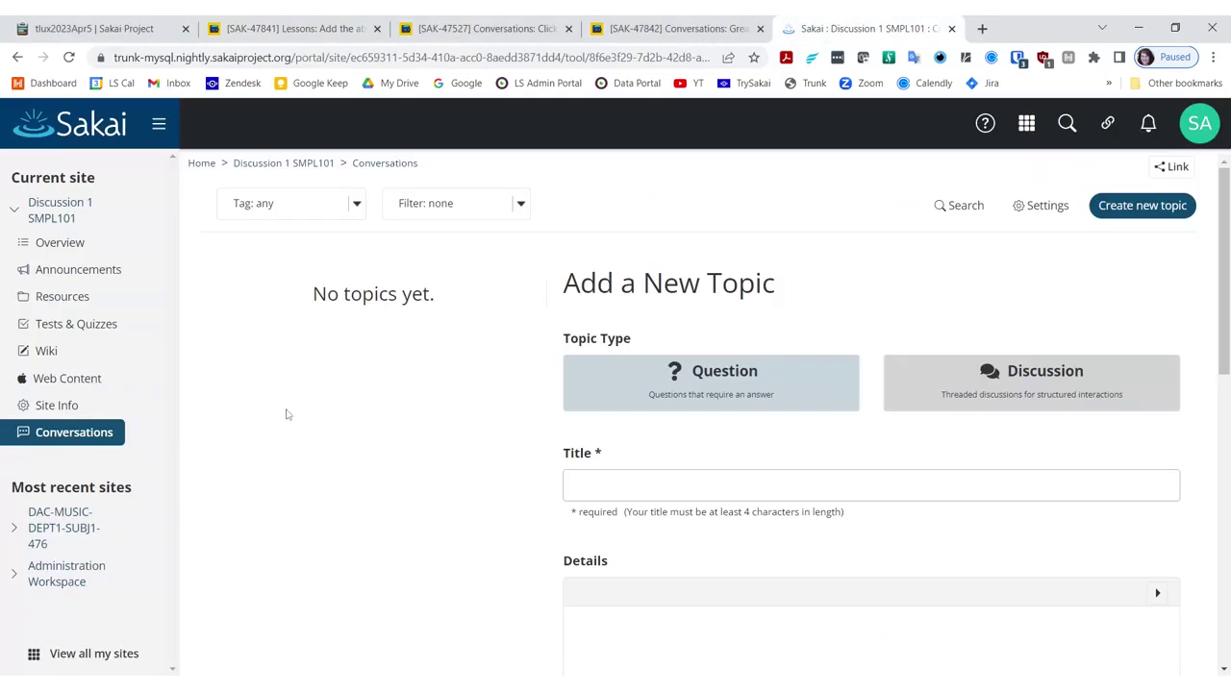
Step: Add Lessons with its default title to Discussion 1 SMPL101 and open its Add Content options
left_click(48, 407)
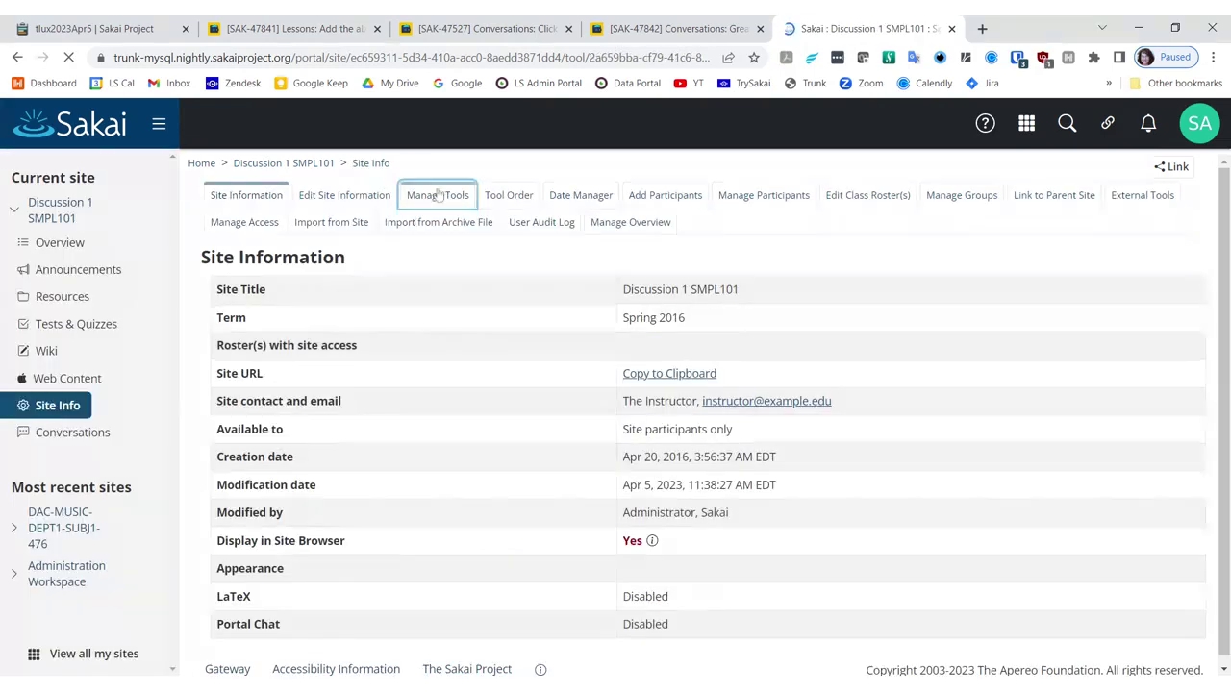
left_click(437, 195)
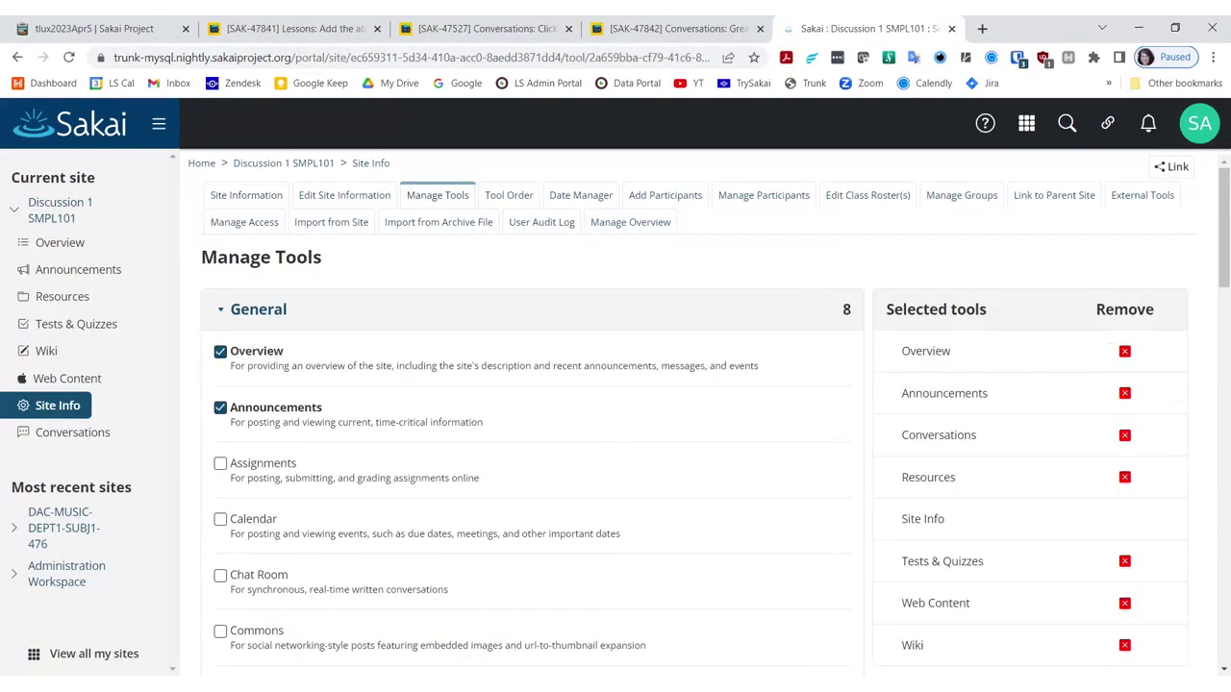
scroll(346, 521, "down", 4)
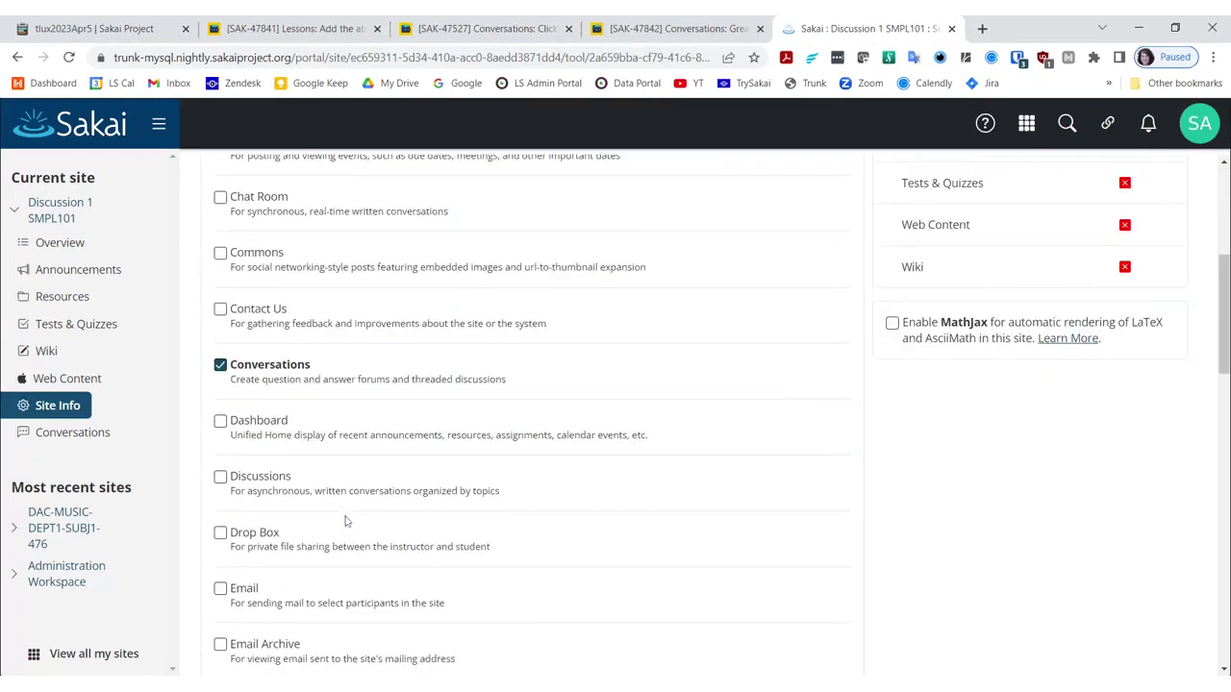
scroll(346, 521, "down", 4)
left_click(310, 485)
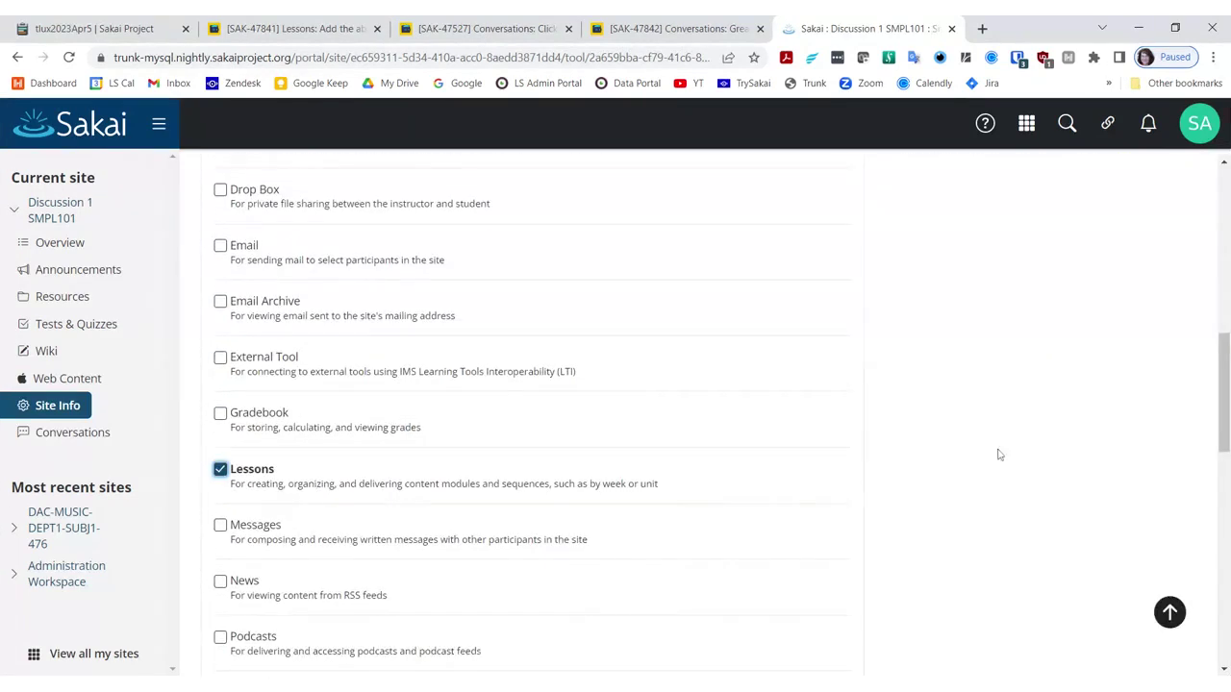
left_click_drag(1222, 394, 1222, 604)
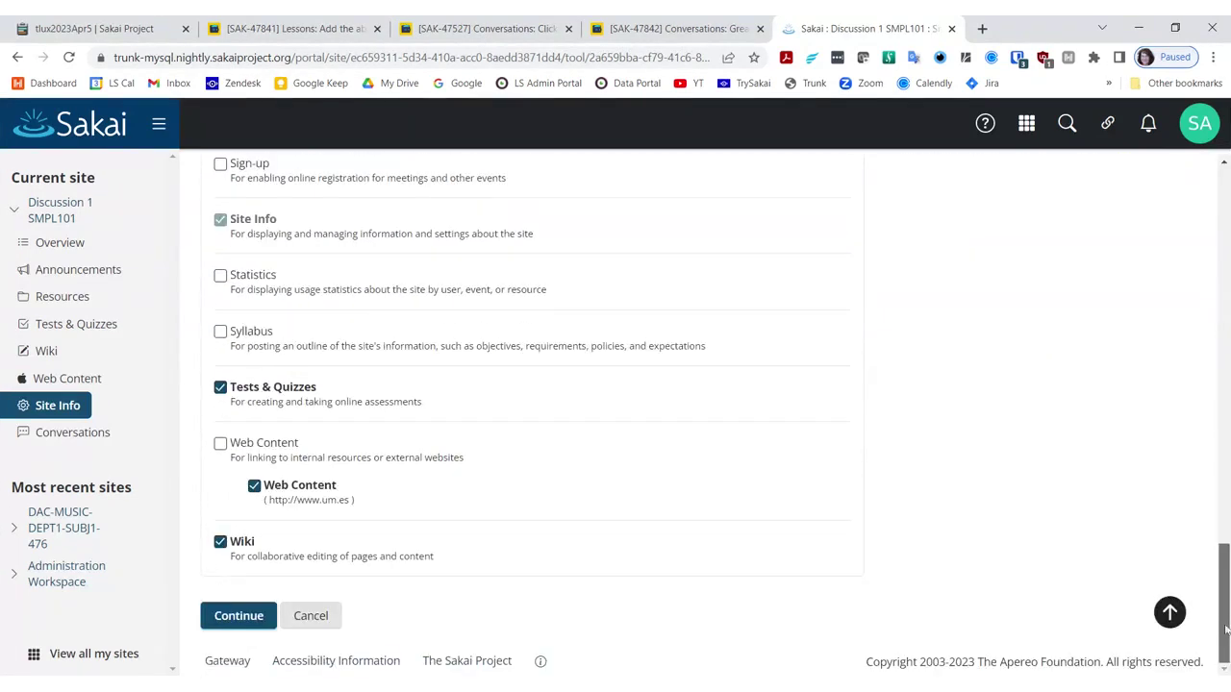
left_click(240, 618)
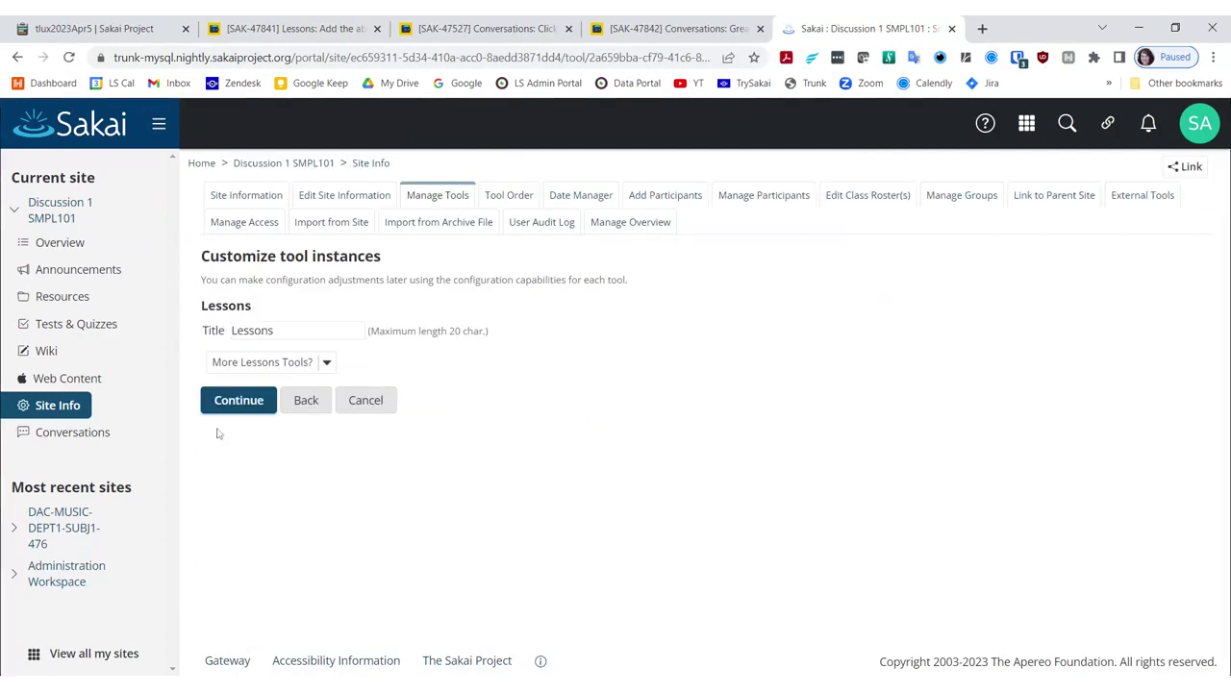
left_click(238, 400)
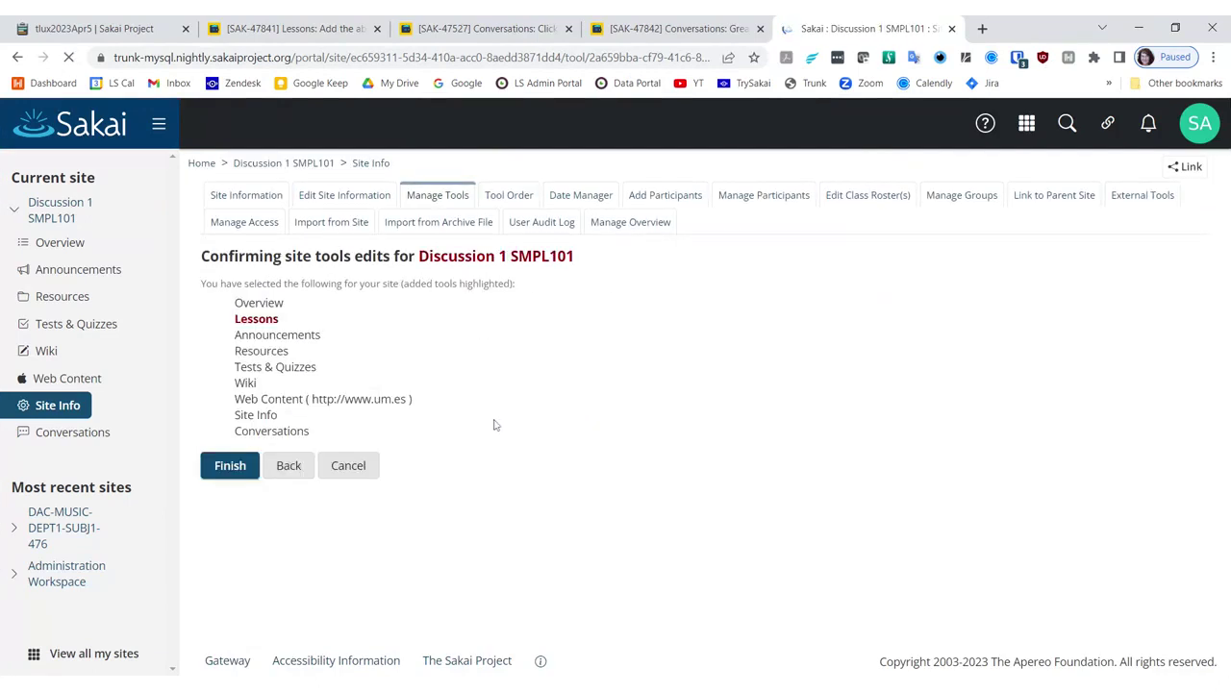
left_click(224, 473)
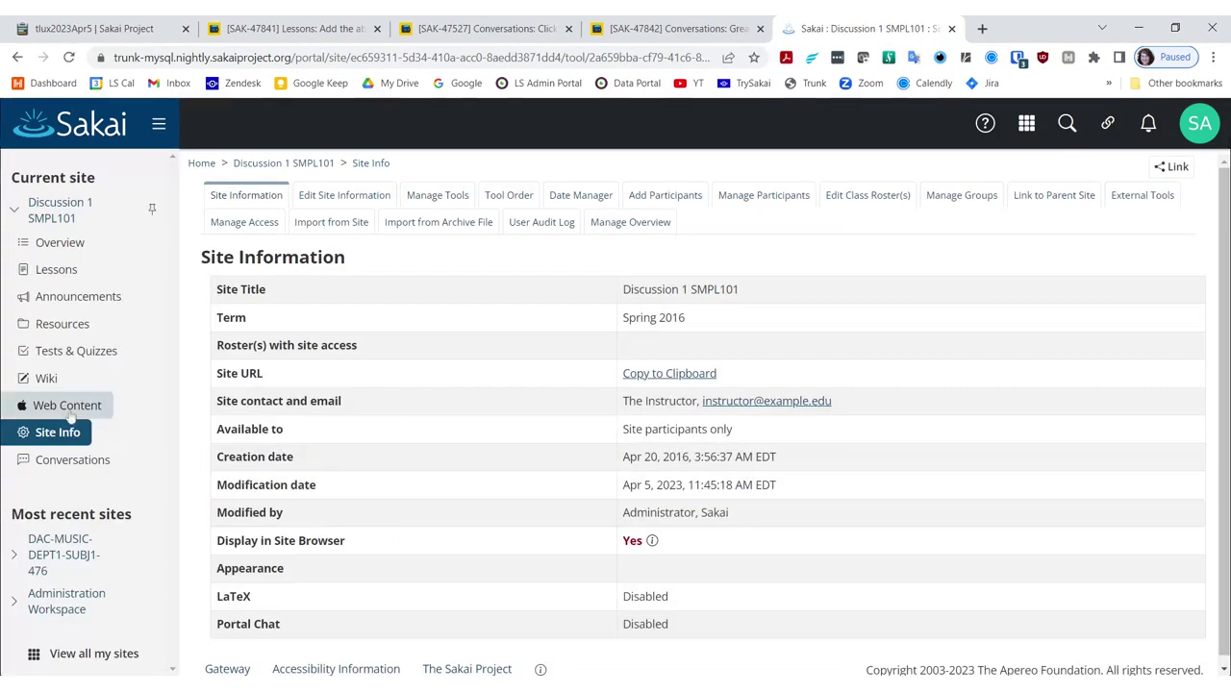
left_click(56, 269)
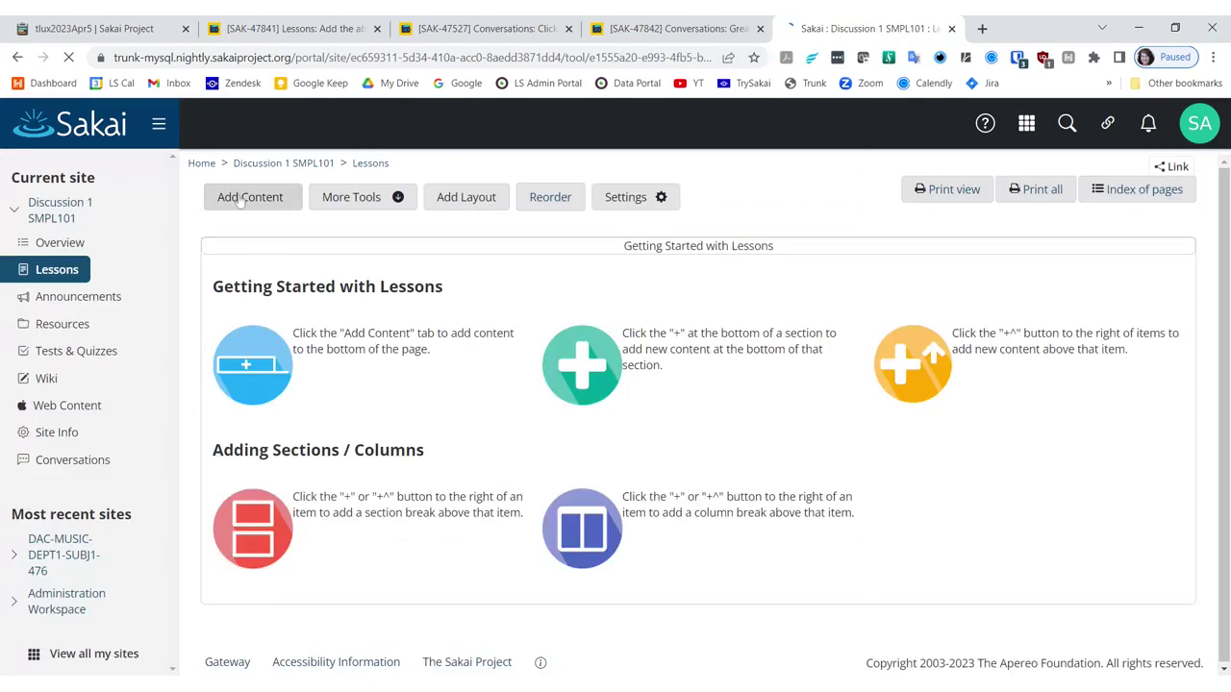
left_click(240, 198)
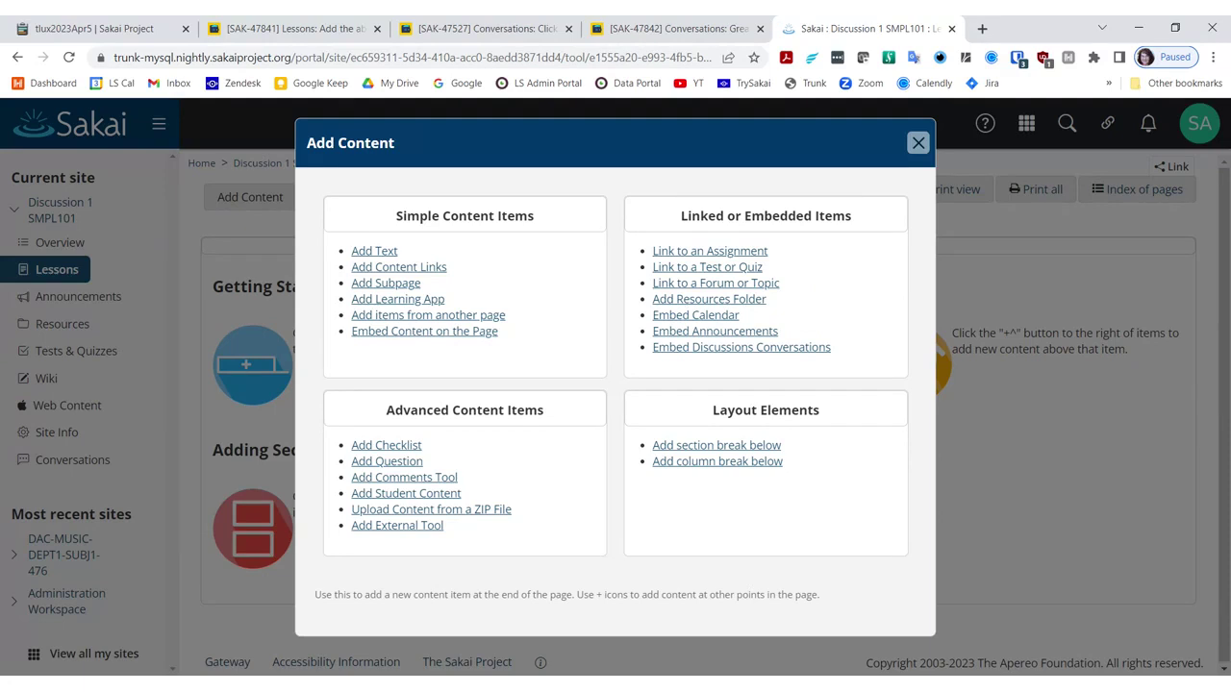
Step: Go back to Jira issue SAK-47841 to compare it with the Lessons embed options
left_click(289, 28)
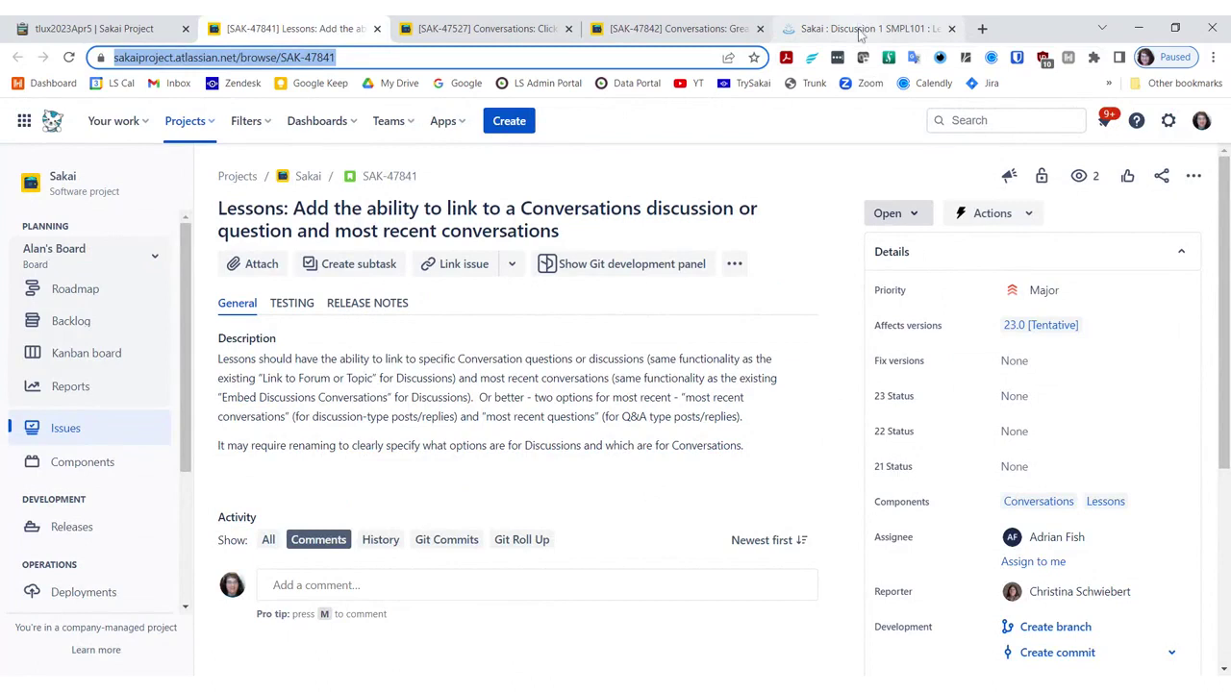
Step: Read Jira issue SAK-47842 on questions versus discussions, then return to Sakai's Lessons Add Content options
left_click(862, 27)
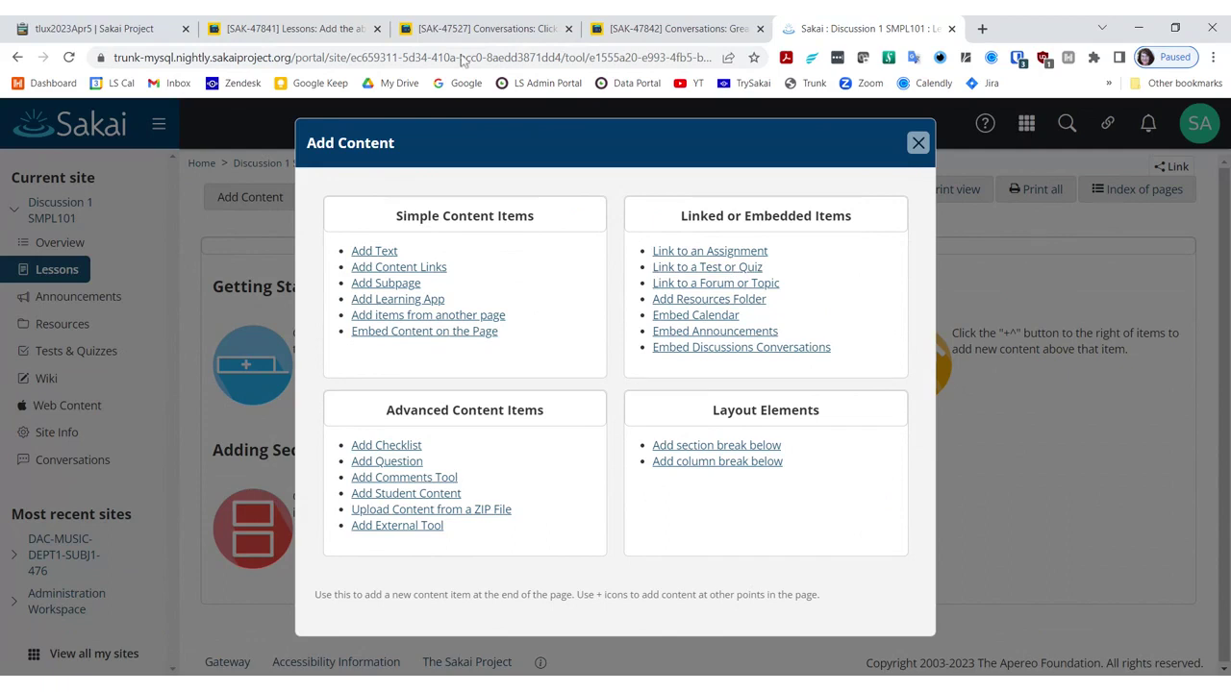
left_click(683, 28)
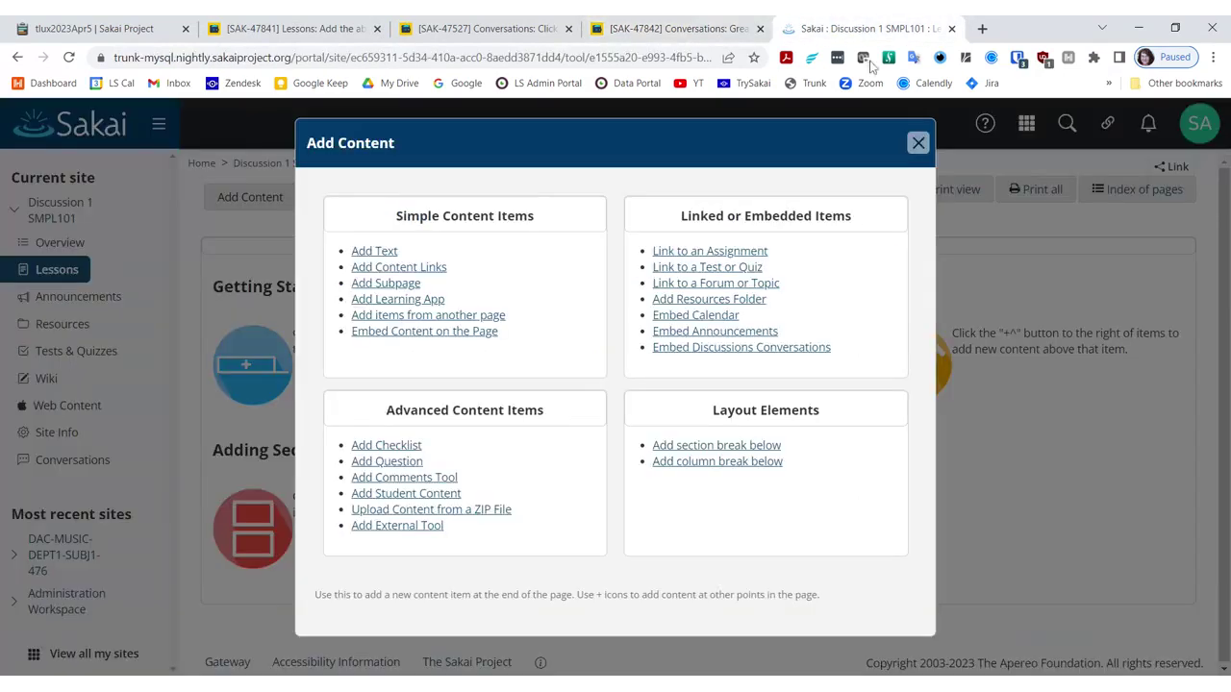
left_click(846, 28)
Step: Revisit Jira issues SAK-47527 and SAK-47842 and the Lessons options, then bring up SAK-47841
left_click(505, 34)
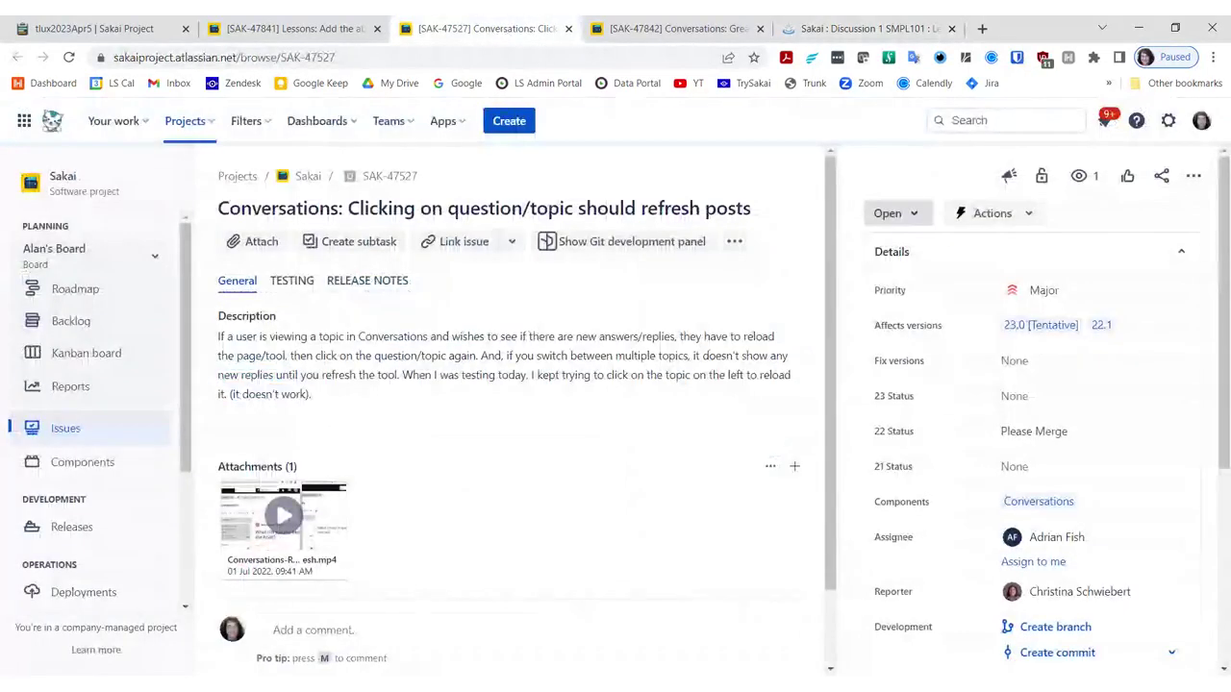
left_click(673, 29)
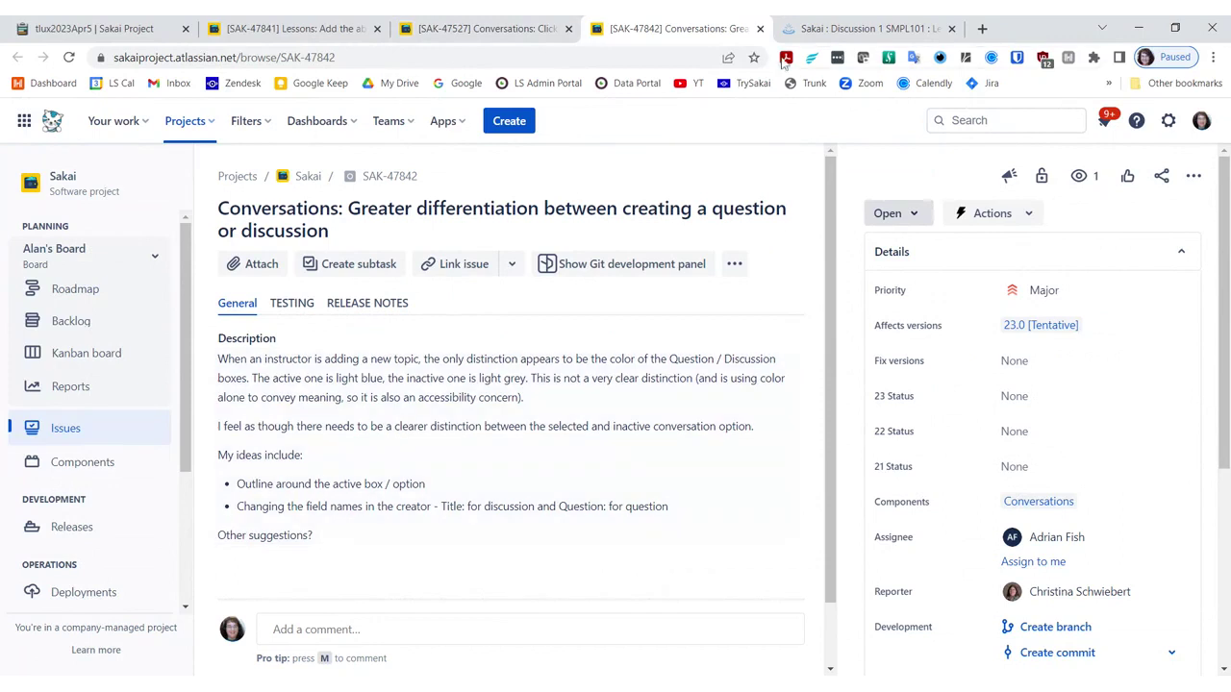
left_click(817, 27)
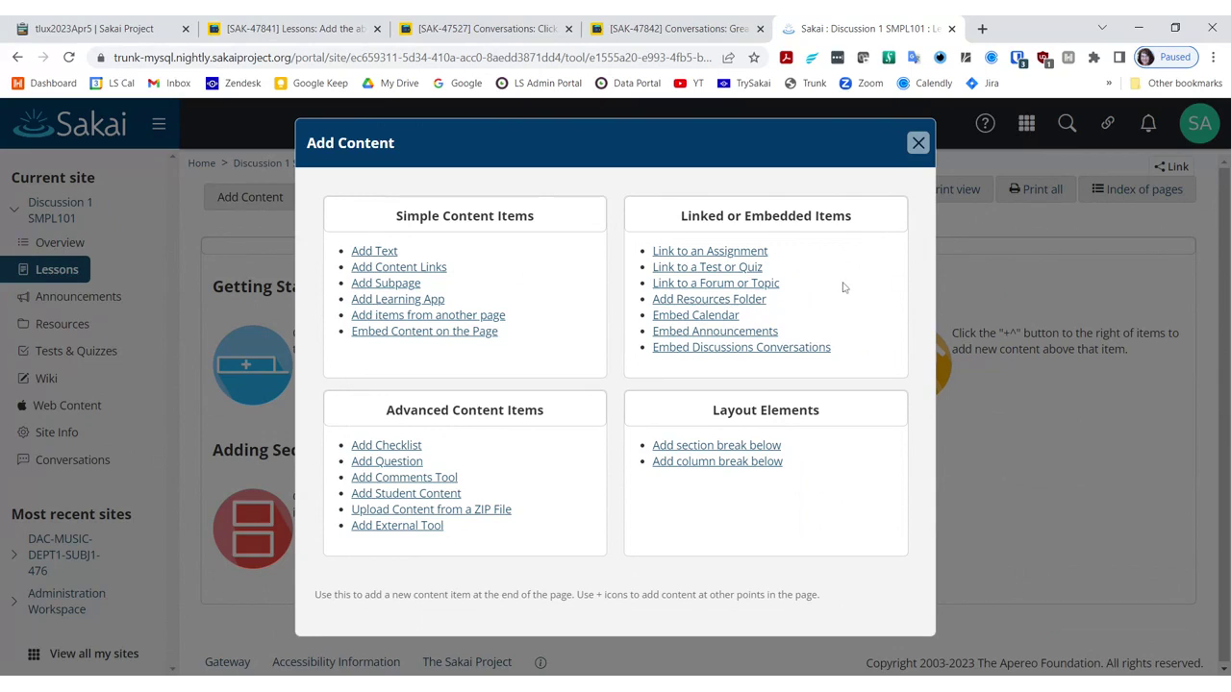
left_click(312, 32)
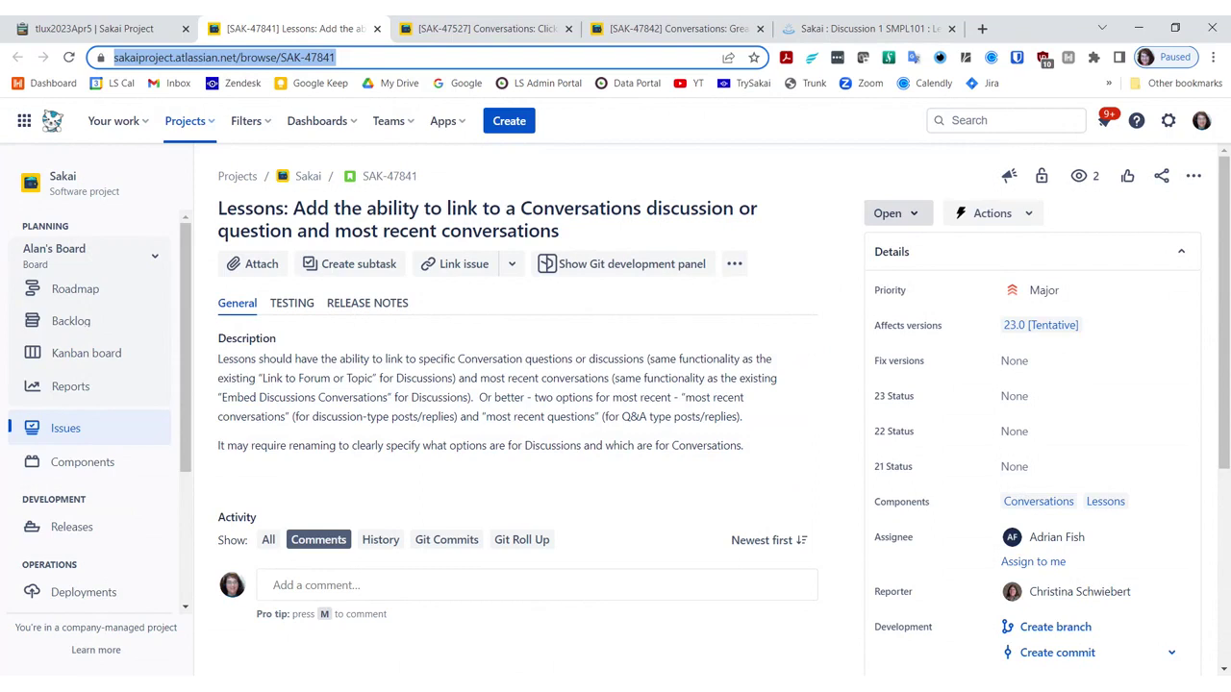
Step: Move the Dashboard SAK-47714 line into a new outdented bullet below the SAK-47841 link
left_click(111, 29)
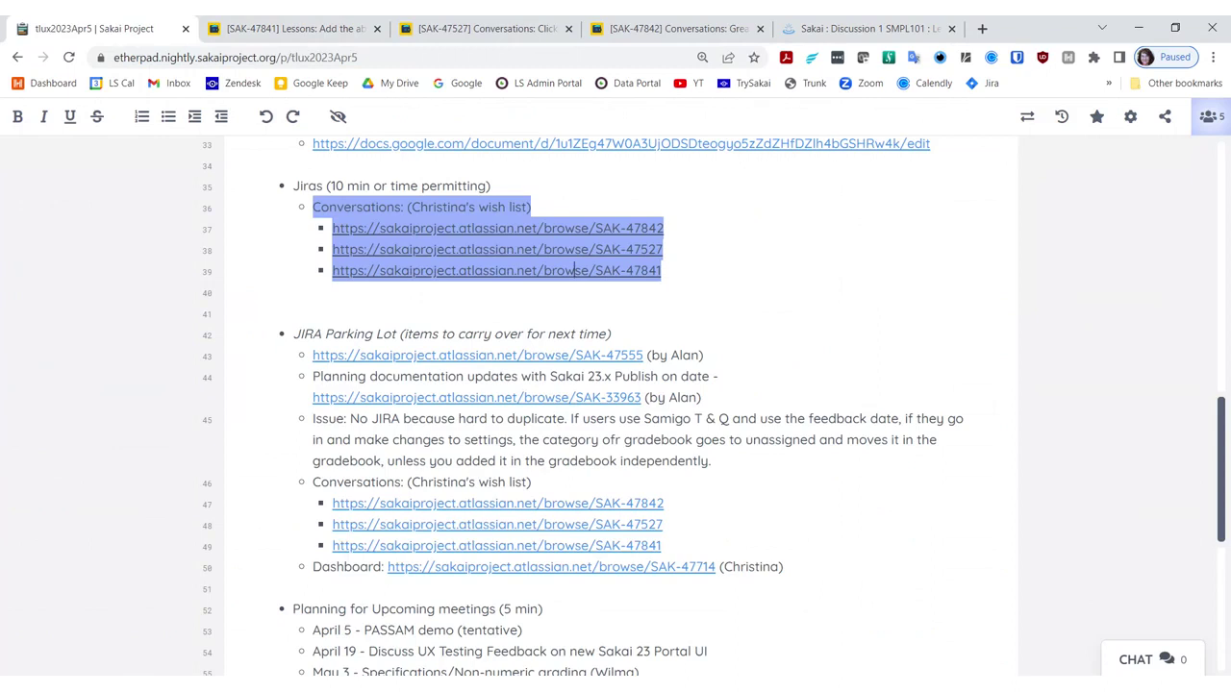
left_click_drag(782, 567, 313, 567)
key("ctrl+c")
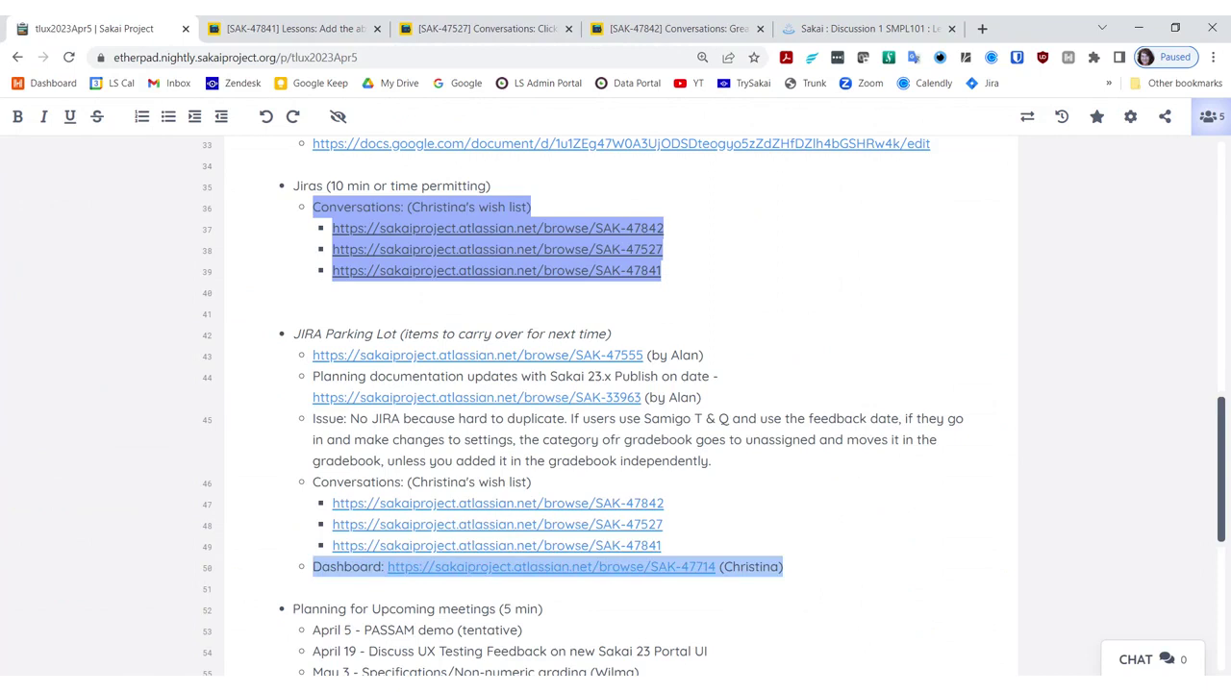
left_click(662, 270)
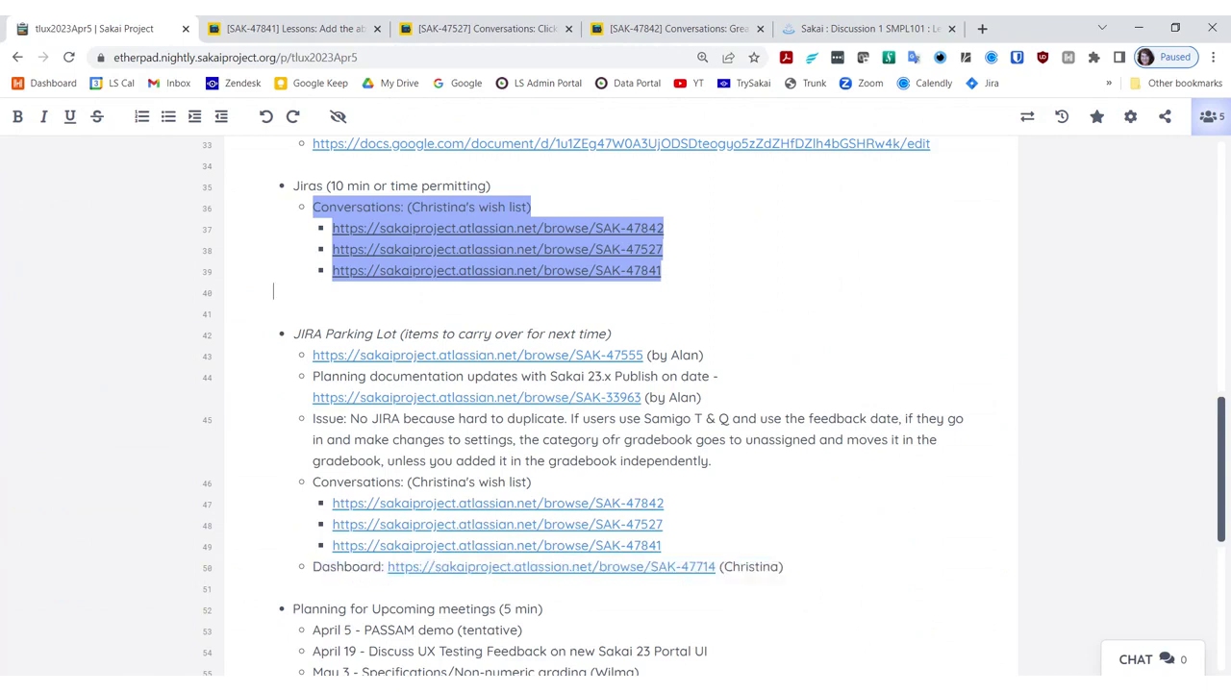
key("Return")
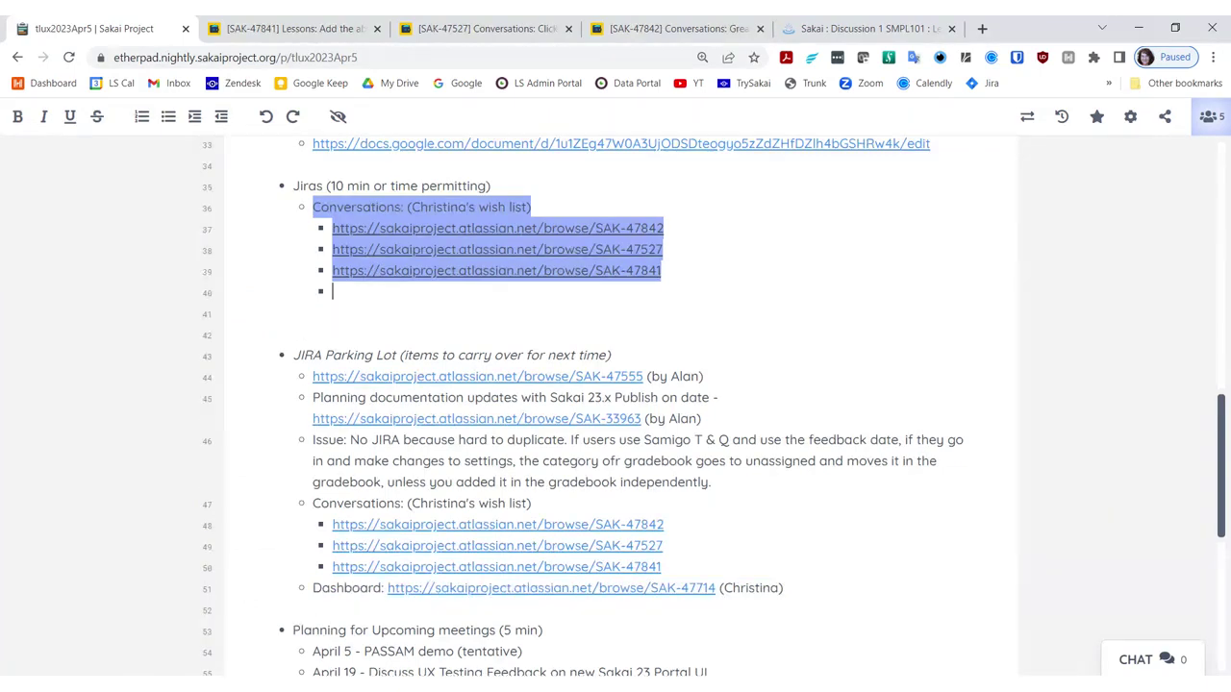
left_click(221, 116)
key("ctrl+v")
Step: Delete the leftover Conversations and Dashboard lines from the JIRA Parking Lot
key("shift+Home")
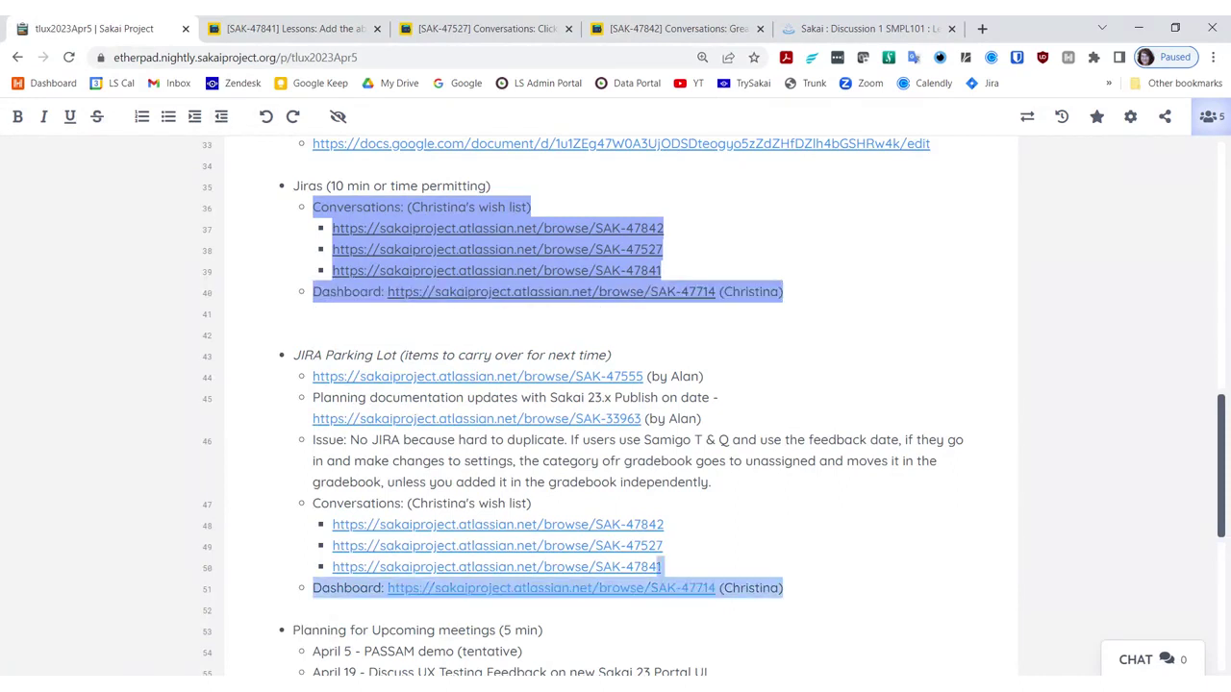
key("shift+Up")
key("shift+Up")
key("shift+Up")
key("shift+Up")
key("BackSpace")
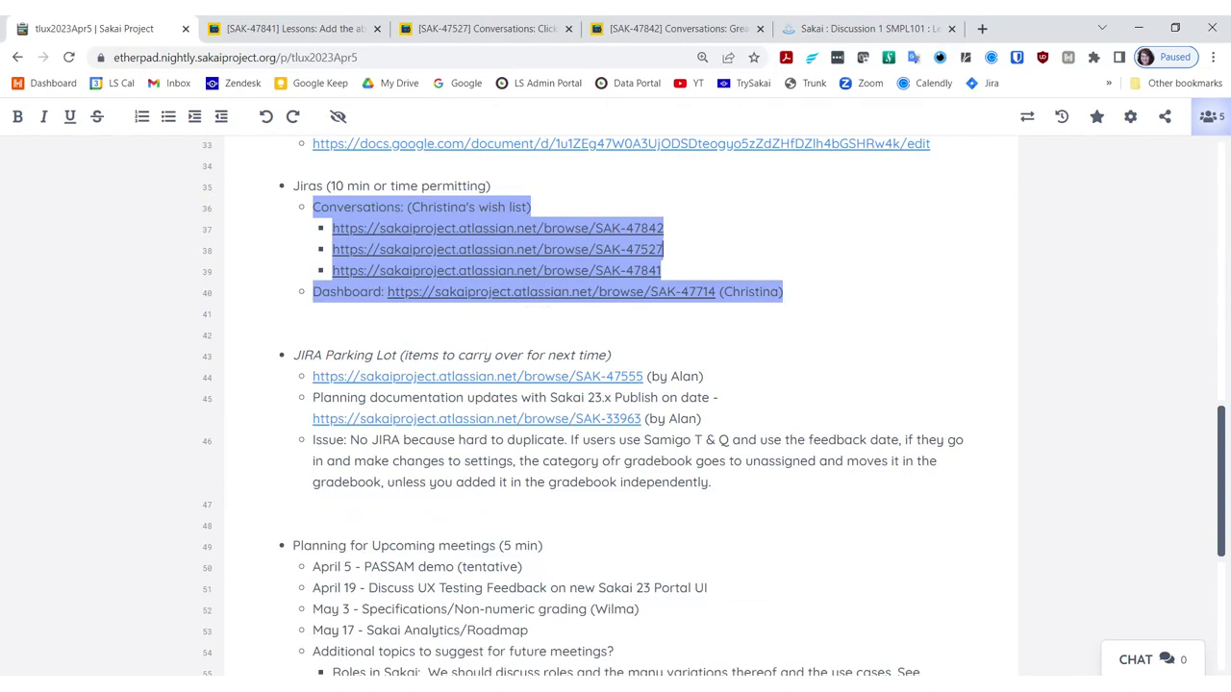
left_click(607, 293)
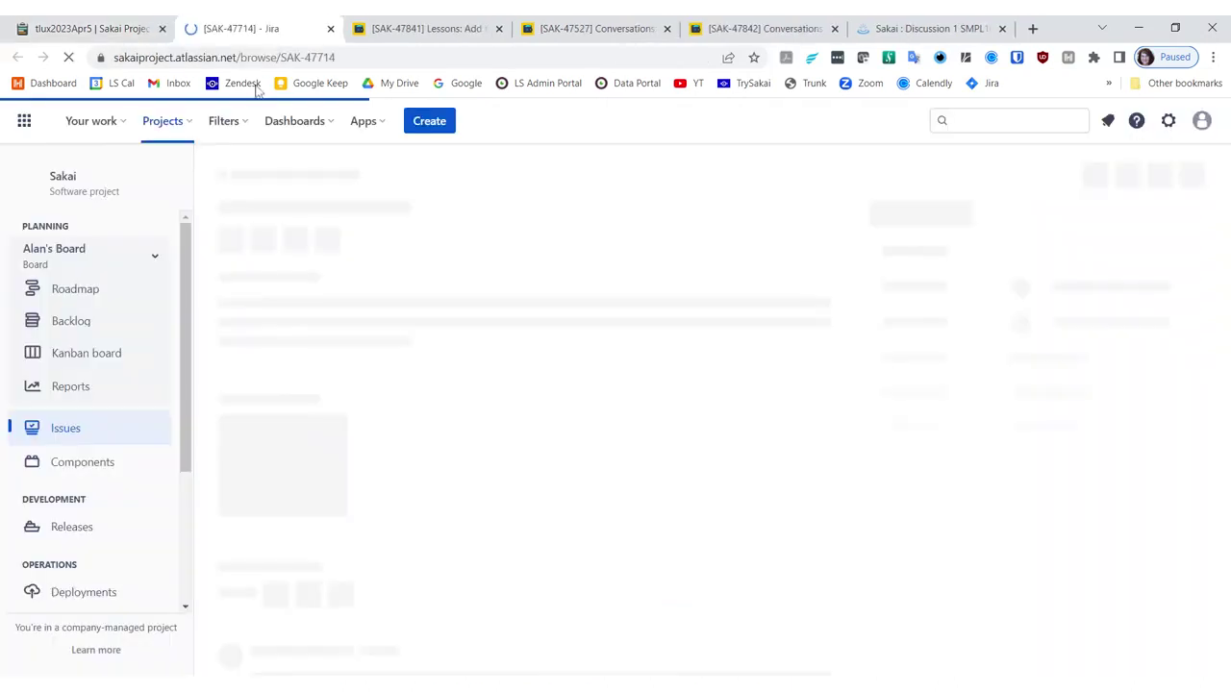
Step: Review Jira issue SAK-47714, 'User Dashboard: MotD should be expanded by default', then switch to Sakai
key("ctrl+l")
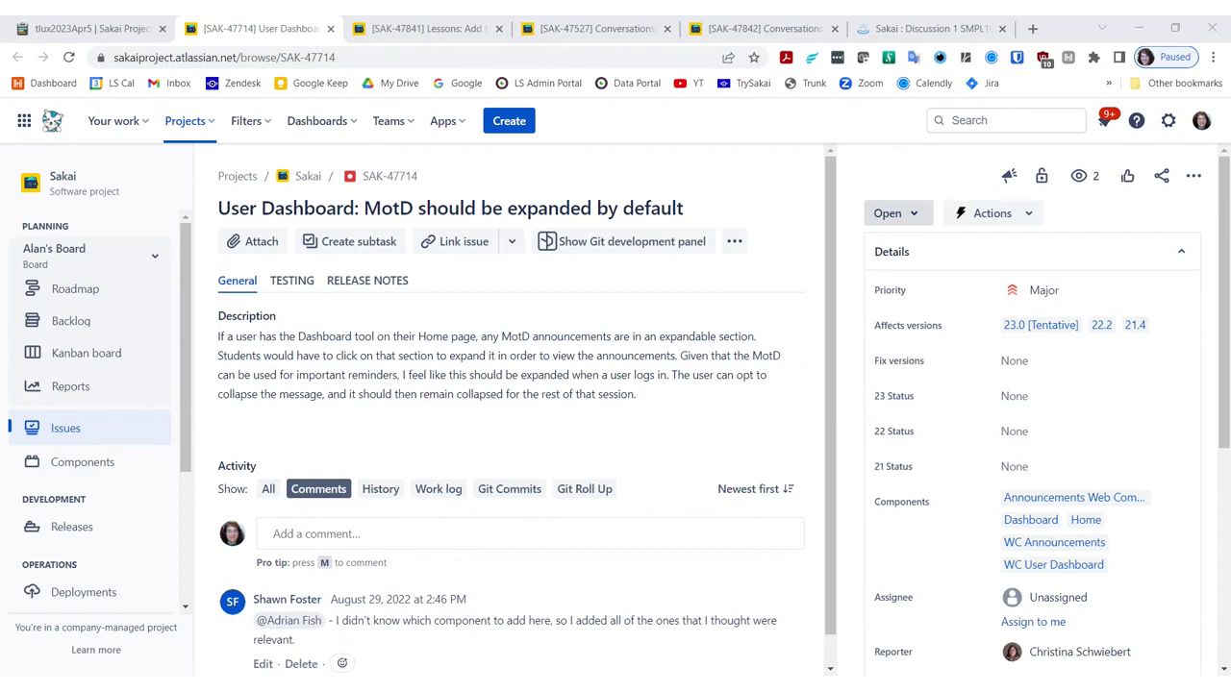
left_click(904, 28)
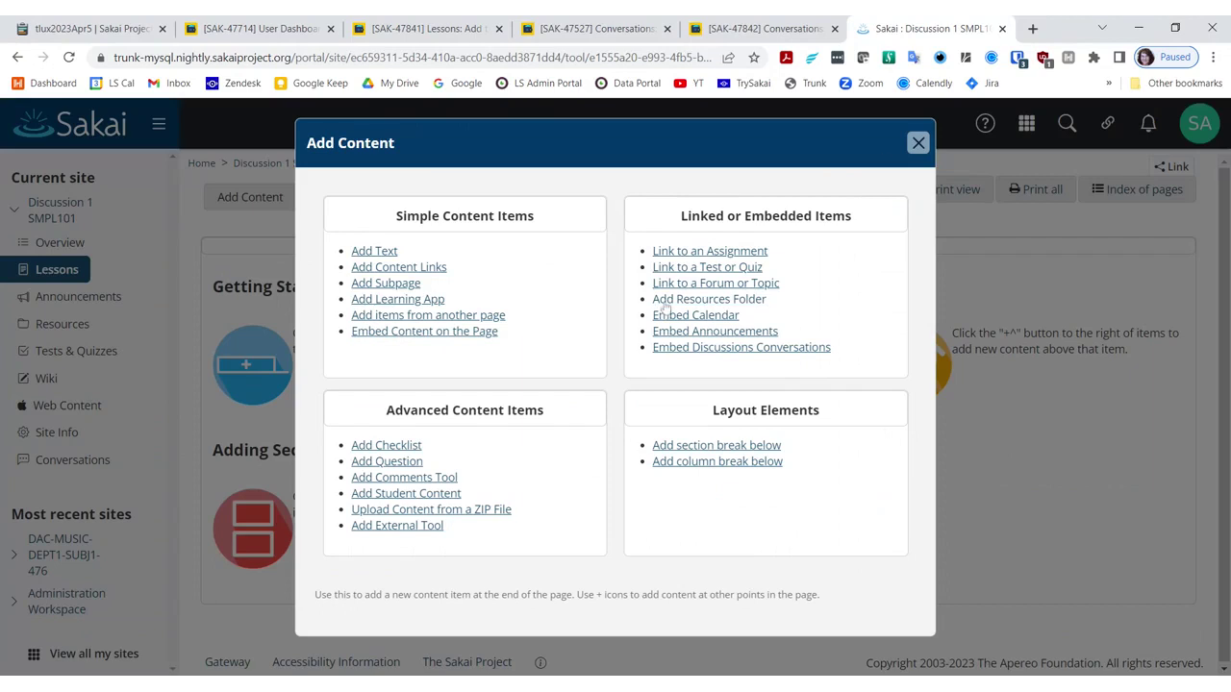
Step: Close the Add Content dialog and log out of the admin account from the SA avatar menu
left_click(918, 142)
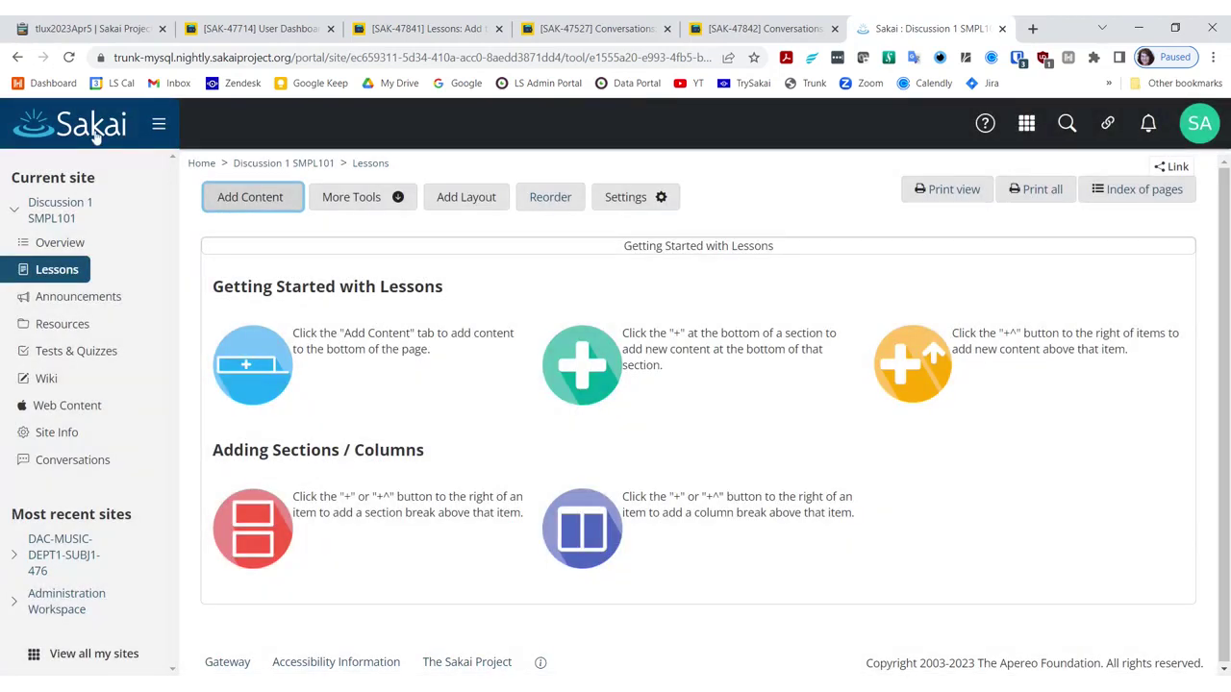
left_click(96, 138)
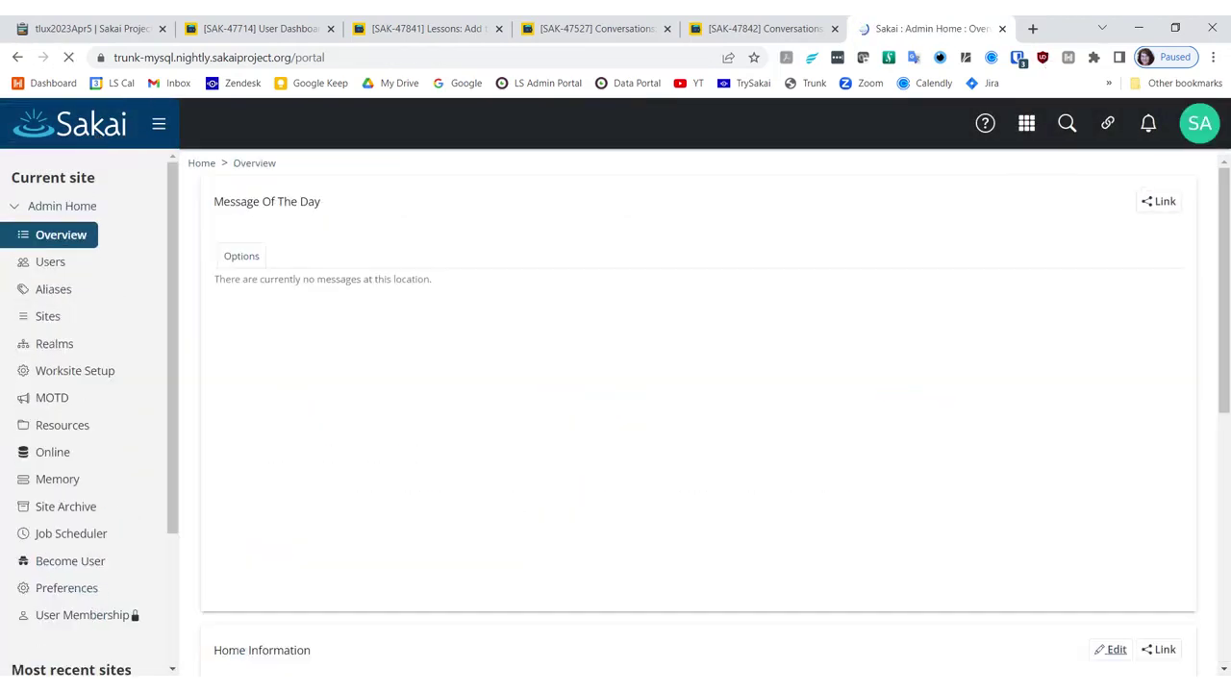
left_click(1194, 128)
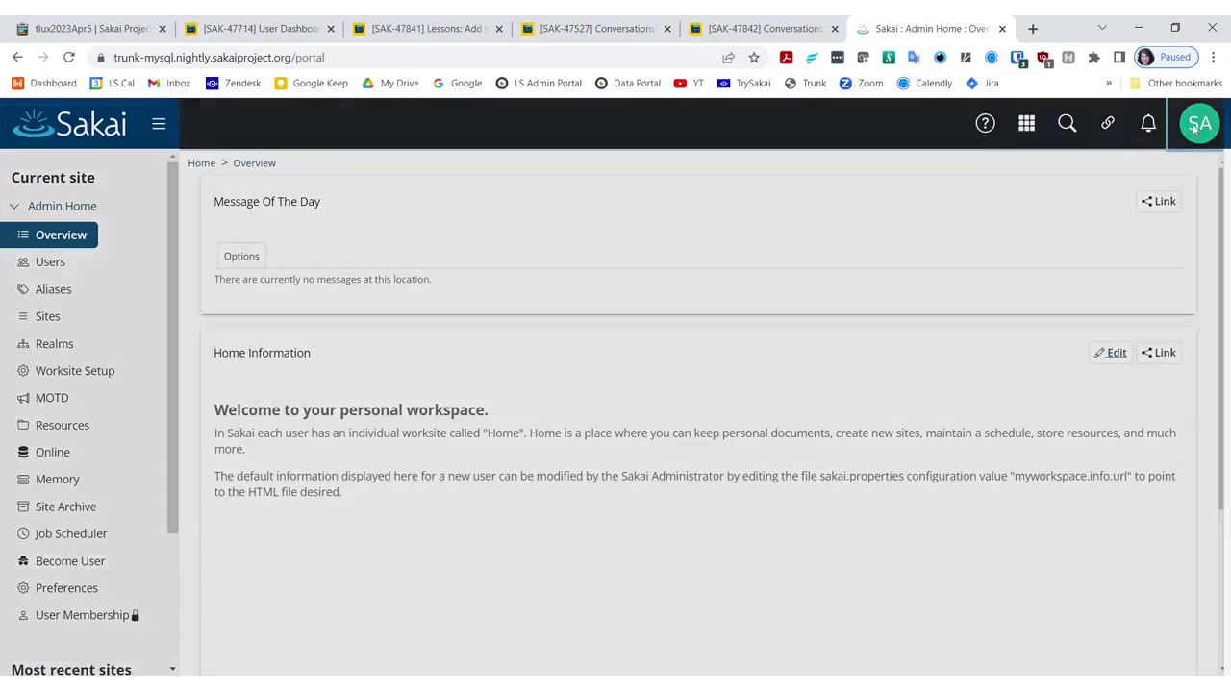
left_click(1087, 346)
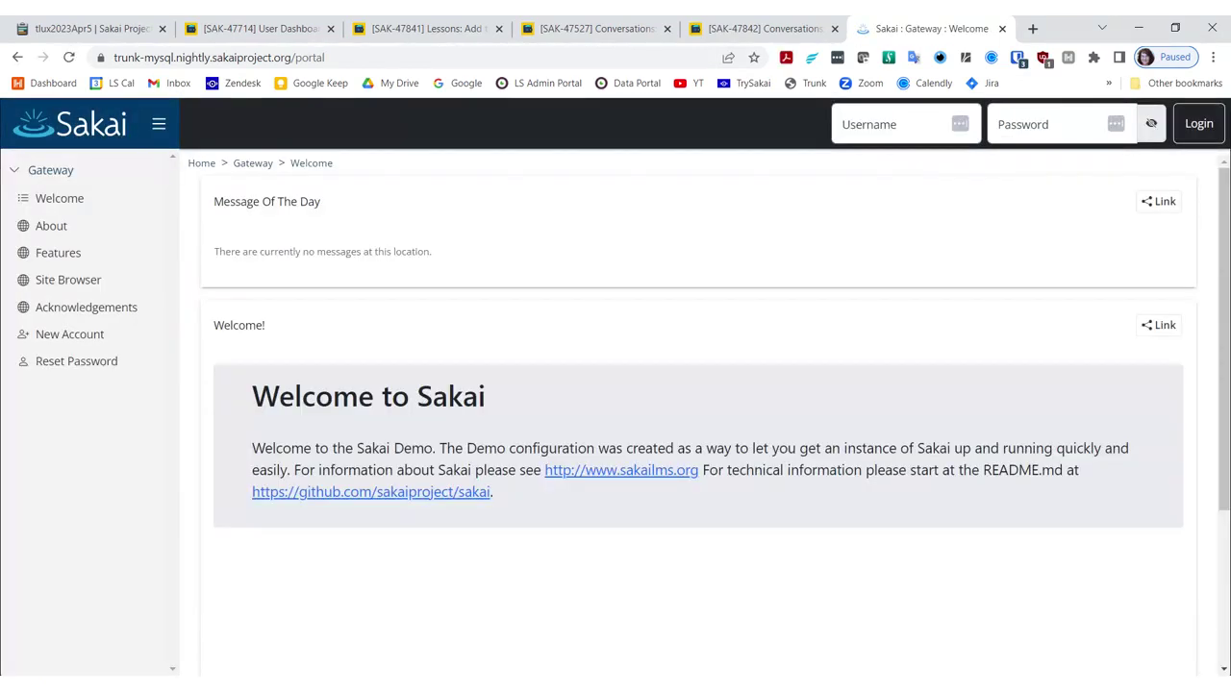
Step: Log in as the 'faculty' test user with its password and open the Home Dashboard
left_click(895, 124)
type("faculty")
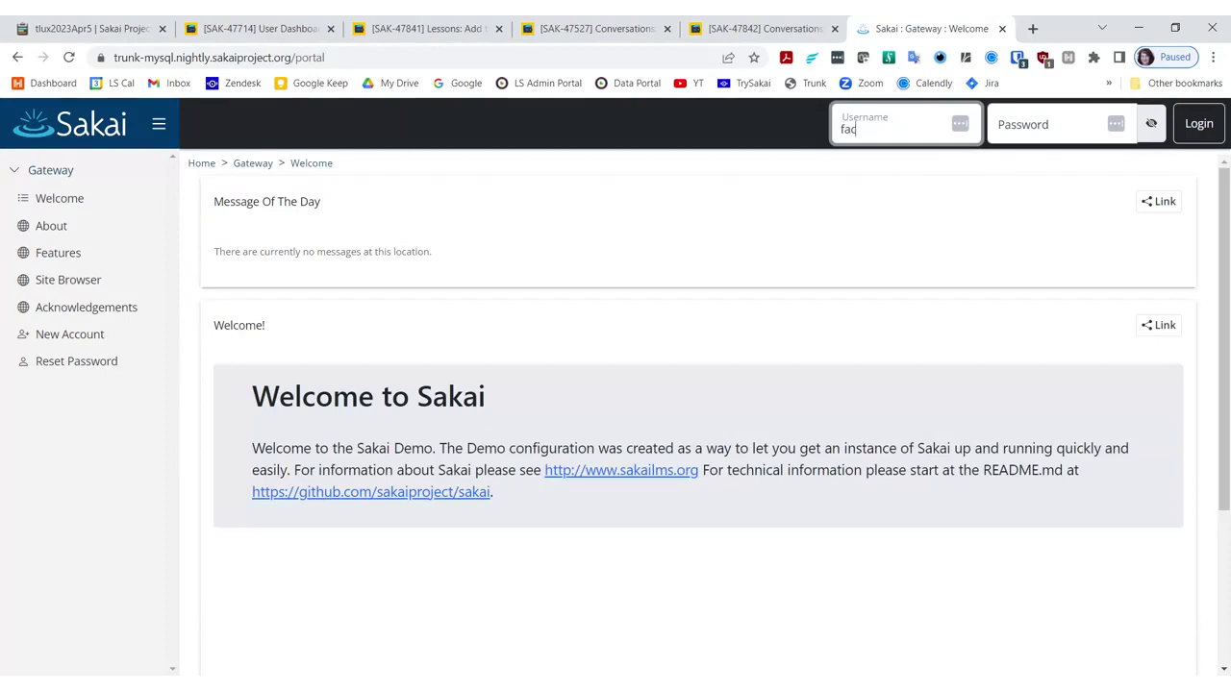
key("Tab")
type("sakai")
key("Return")
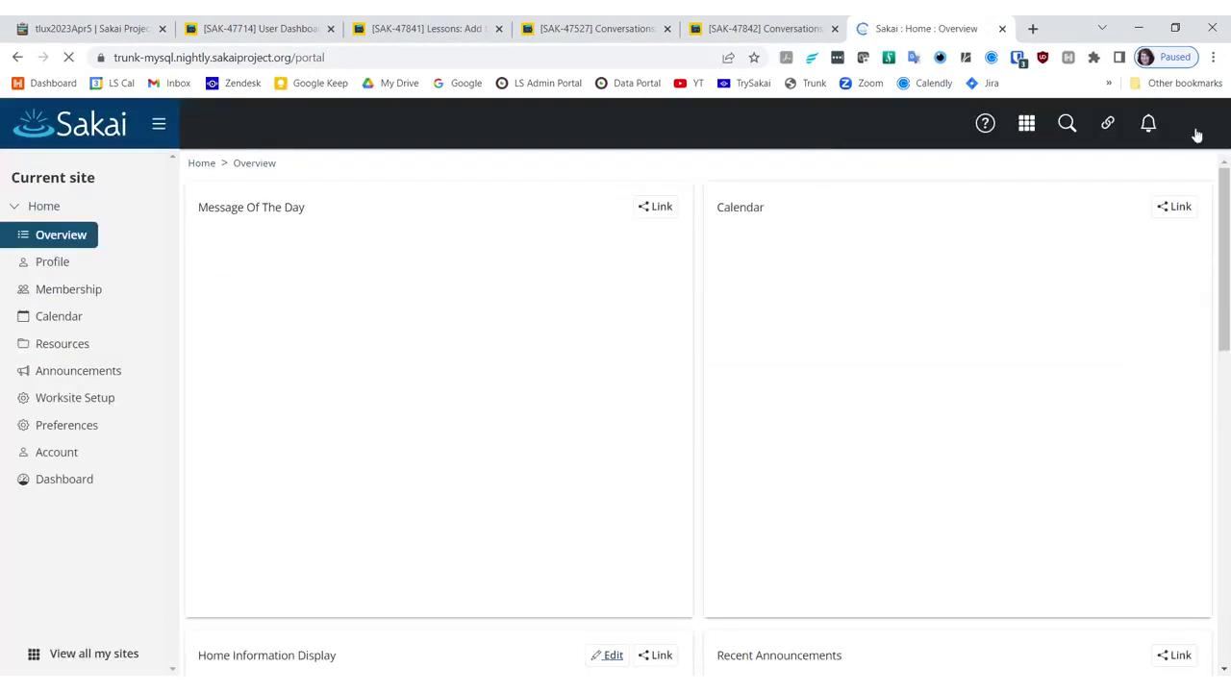
left_click(66, 485)
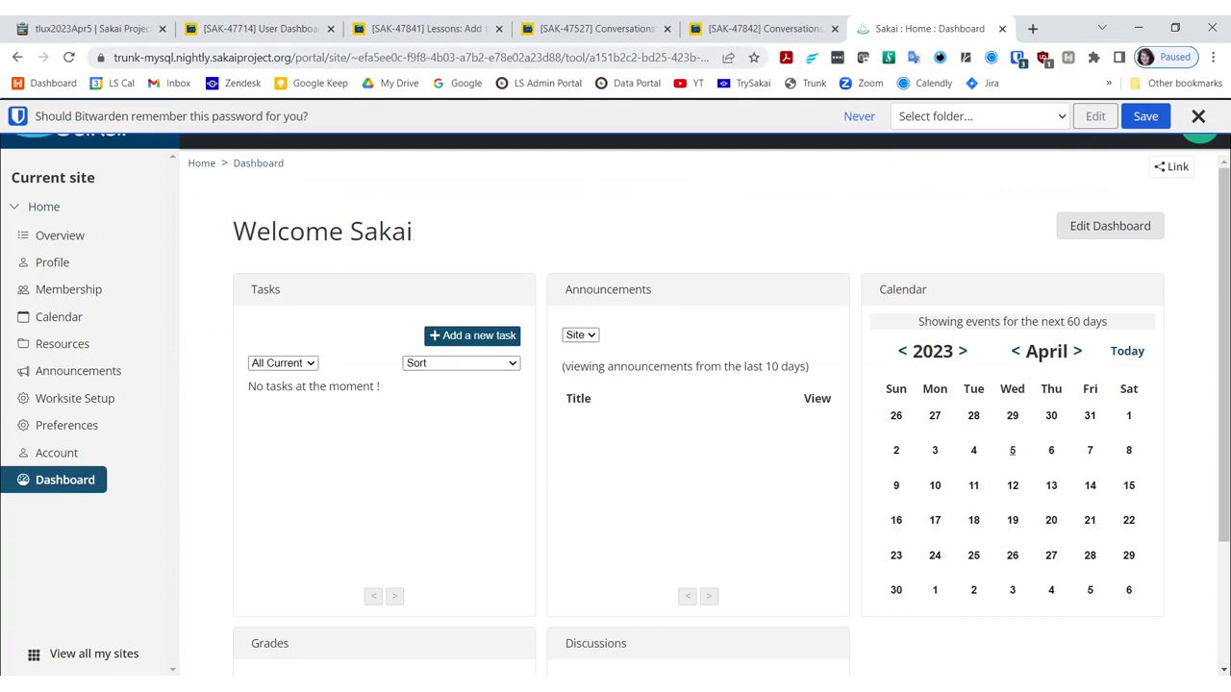
Step: Glance over Jira issue SAK-47714 again, then return to the Etherpad agenda
left_click(282, 33)
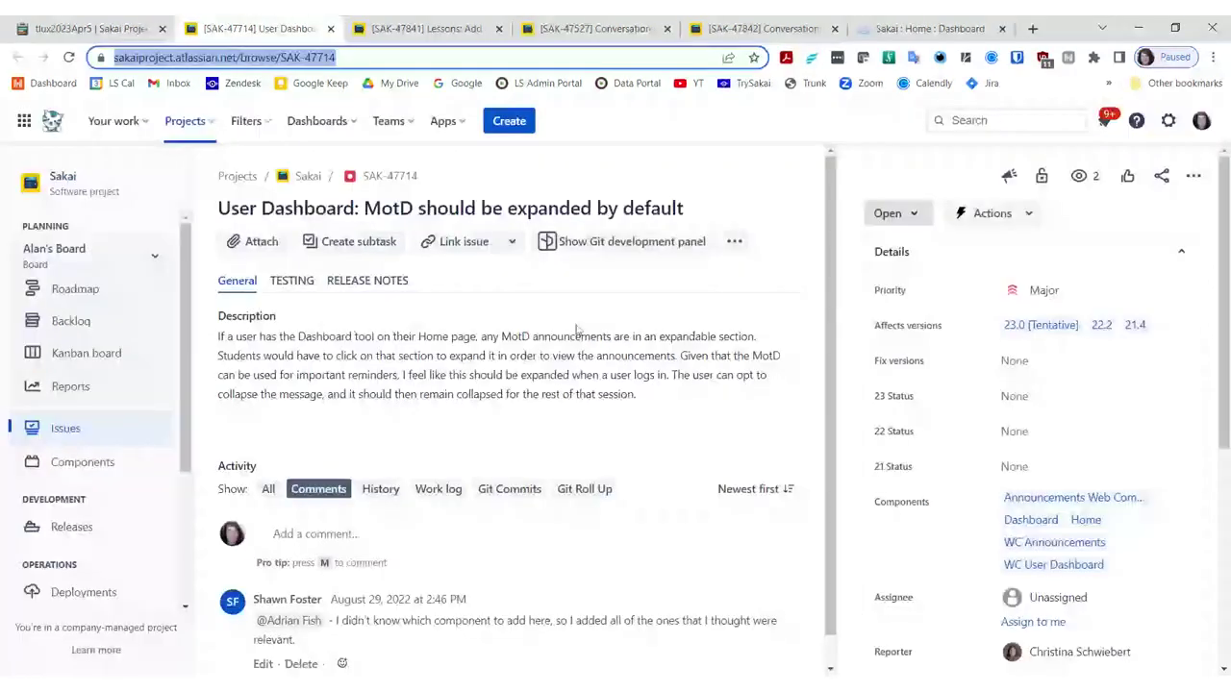
left_click(601, 409)
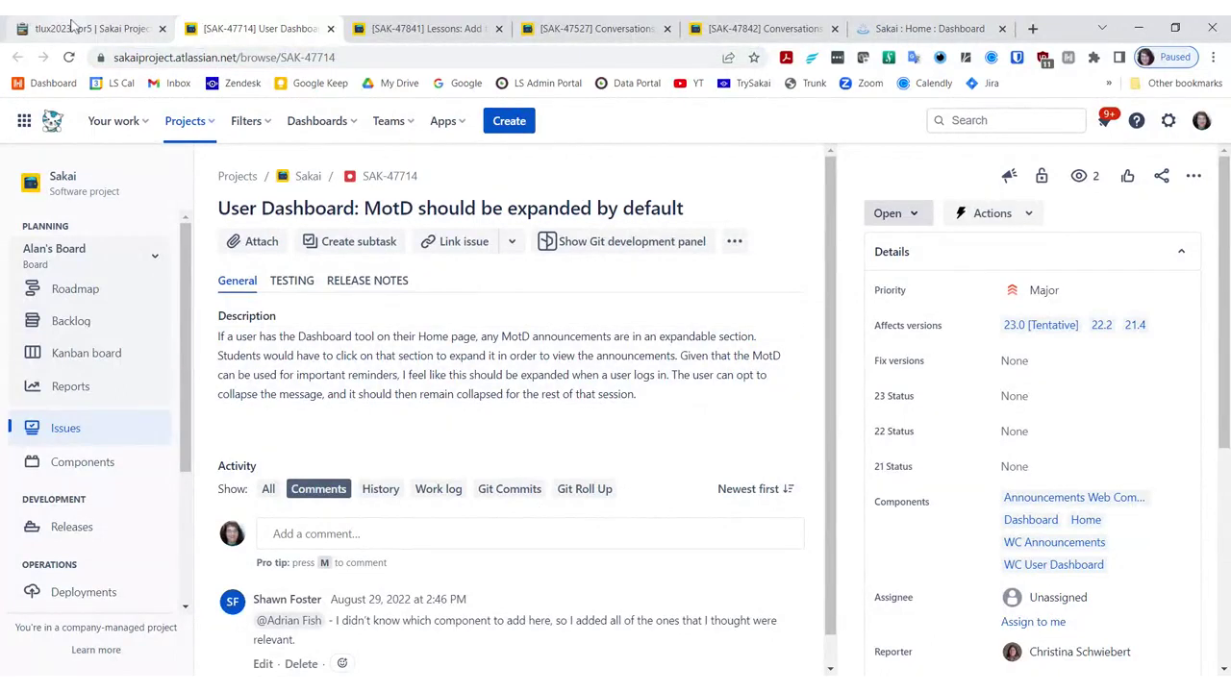
left_click(73, 26)
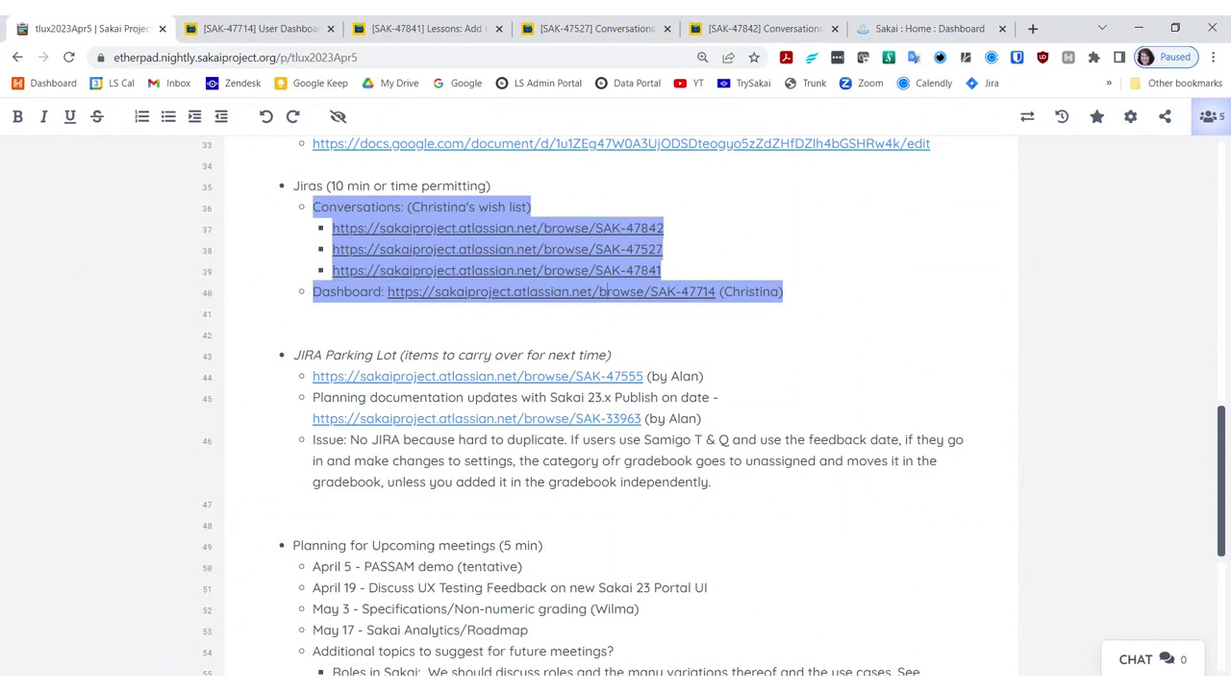
Step: Delete the 'April 5 - PASSAM demo (tentative)' line and scroll back up to UX testing
scroll(615, 404, "down", 1)
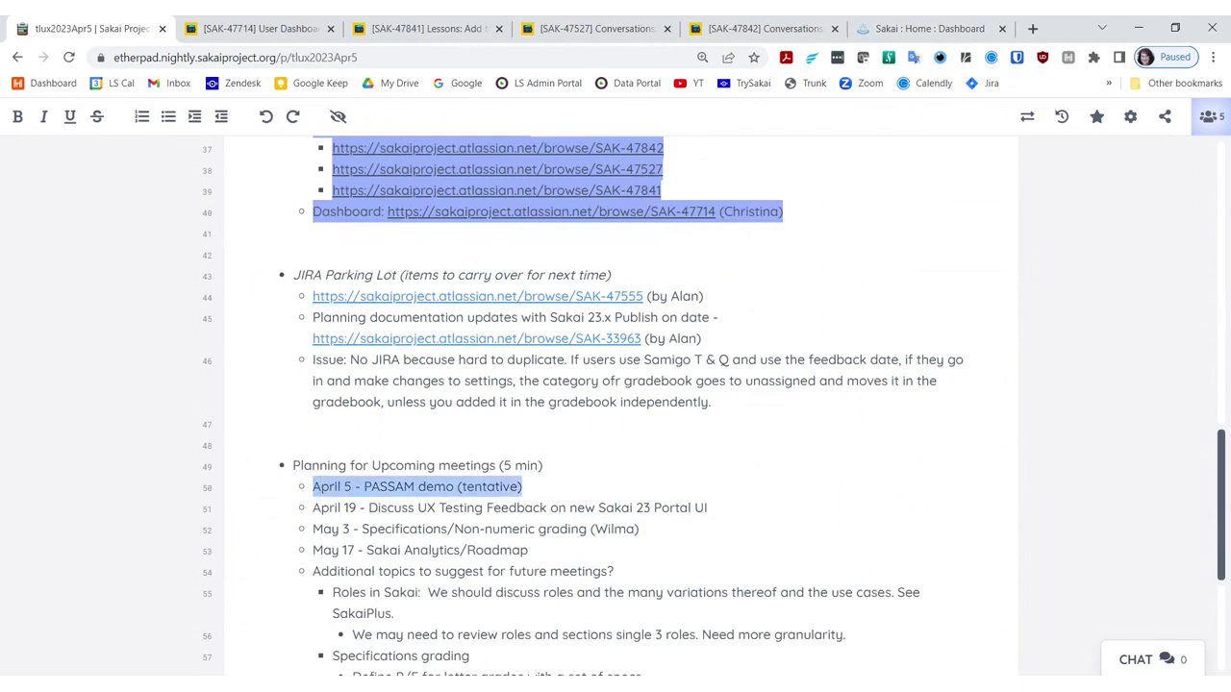
key("BackSpace")
key("BackSpace")
key("BackSpace")
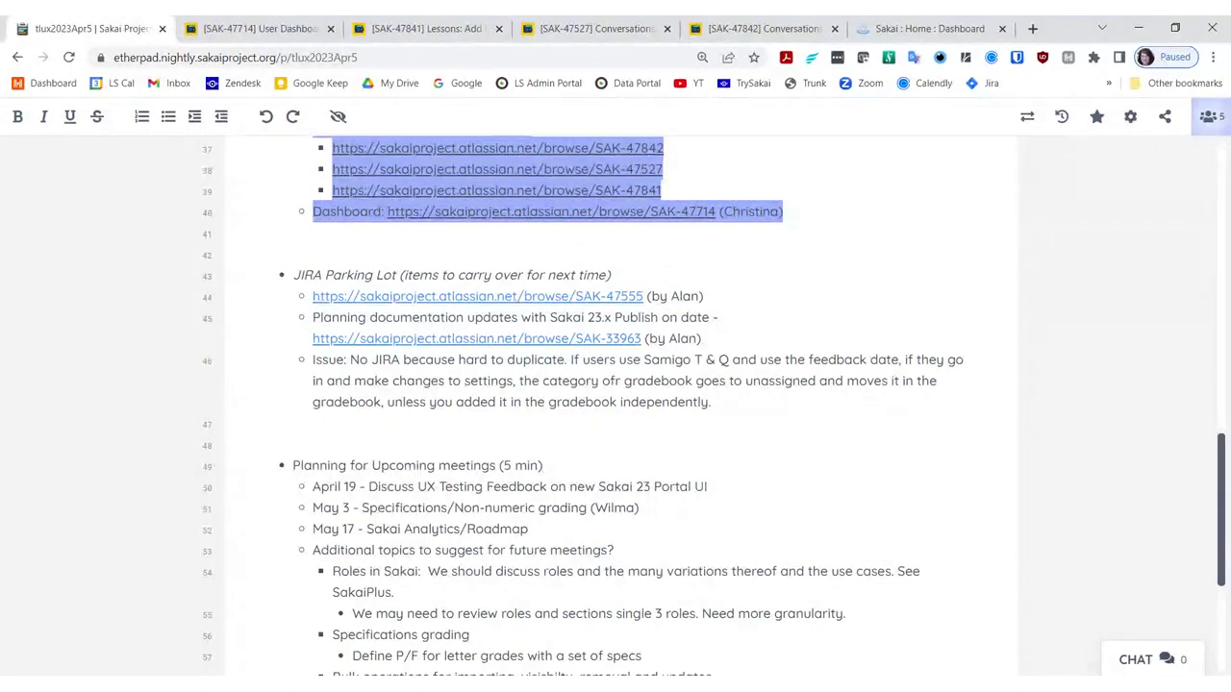
scroll(615, 404, "up", 6)
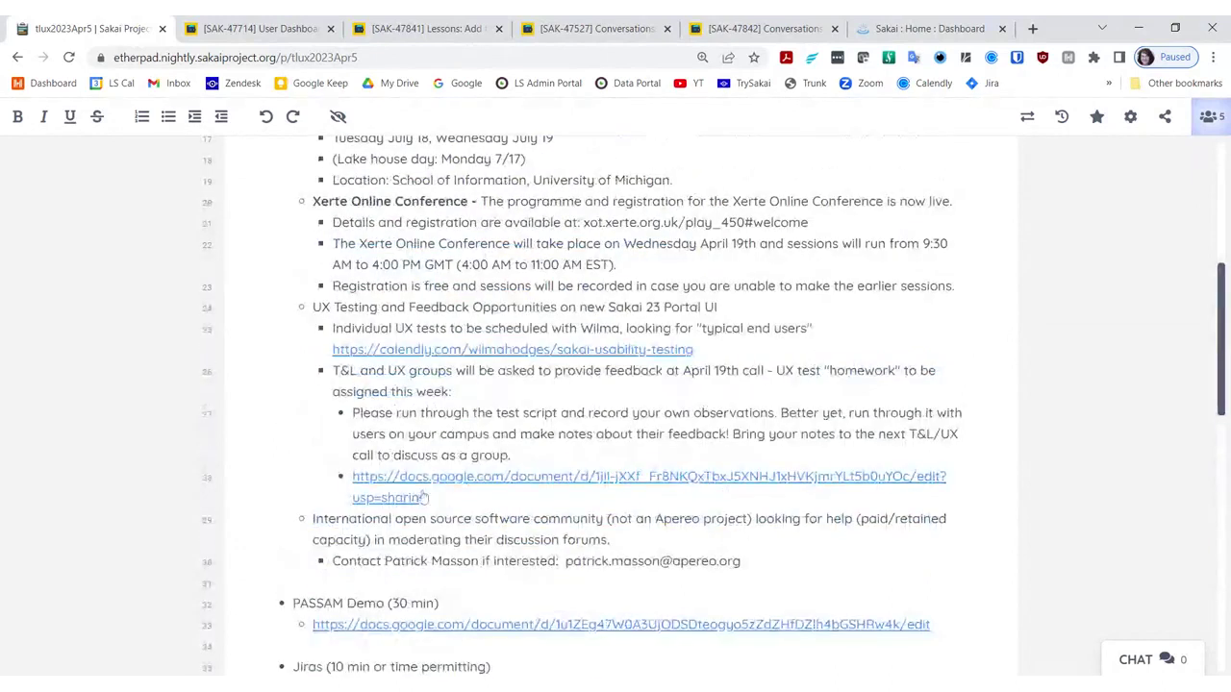
Step: Open the T&L-UX Sakai 23 Portal UI Test Script and scroll to its Set Up and twelve Tasks
left_click(572, 482)
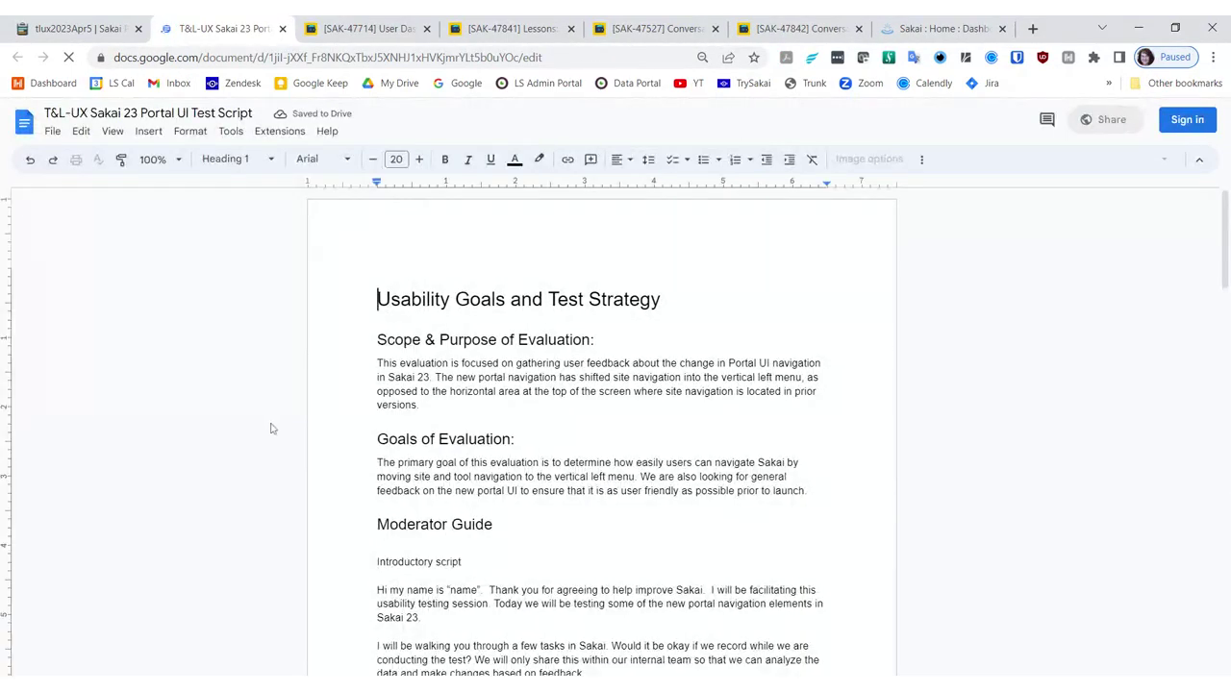
scroll(297, 355, "down", 5)
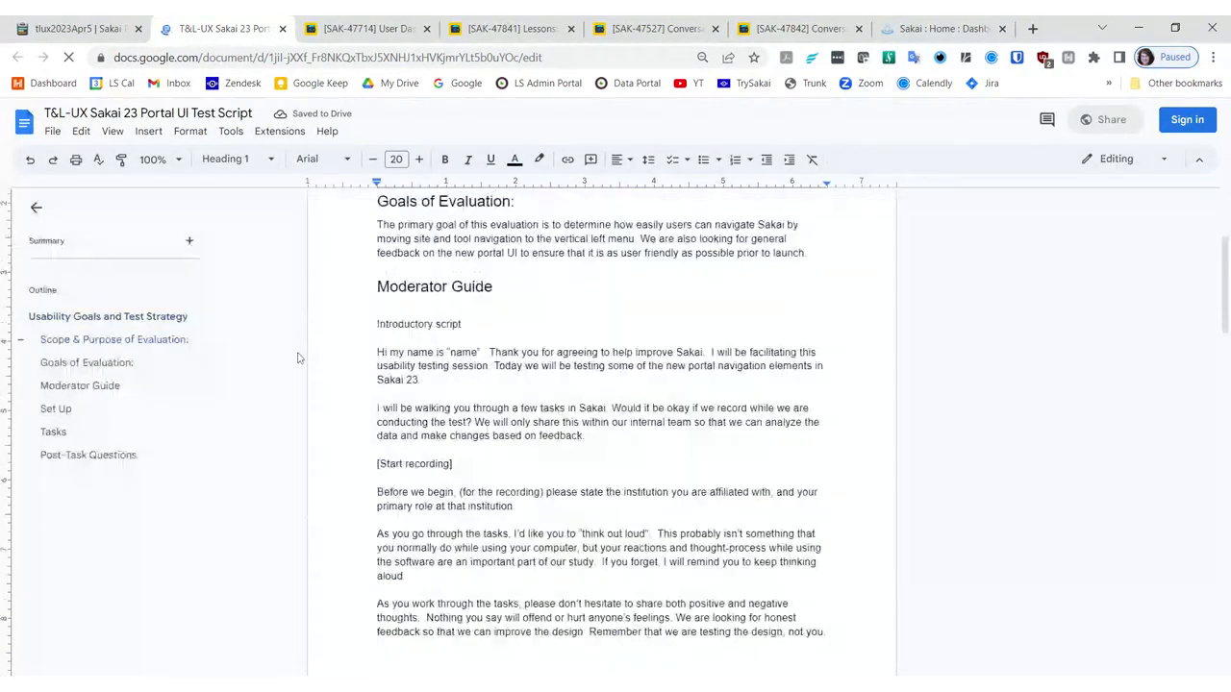
scroll(297, 358, "down", 3)
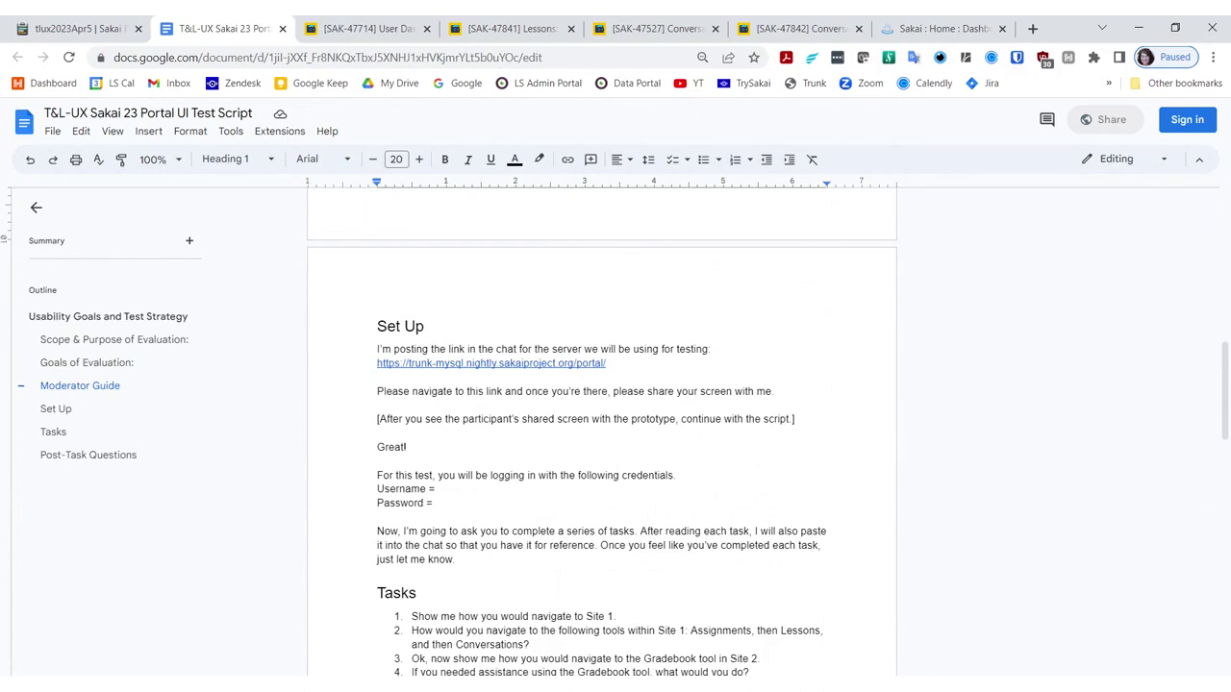
scroll(601, 433, "down", 3)
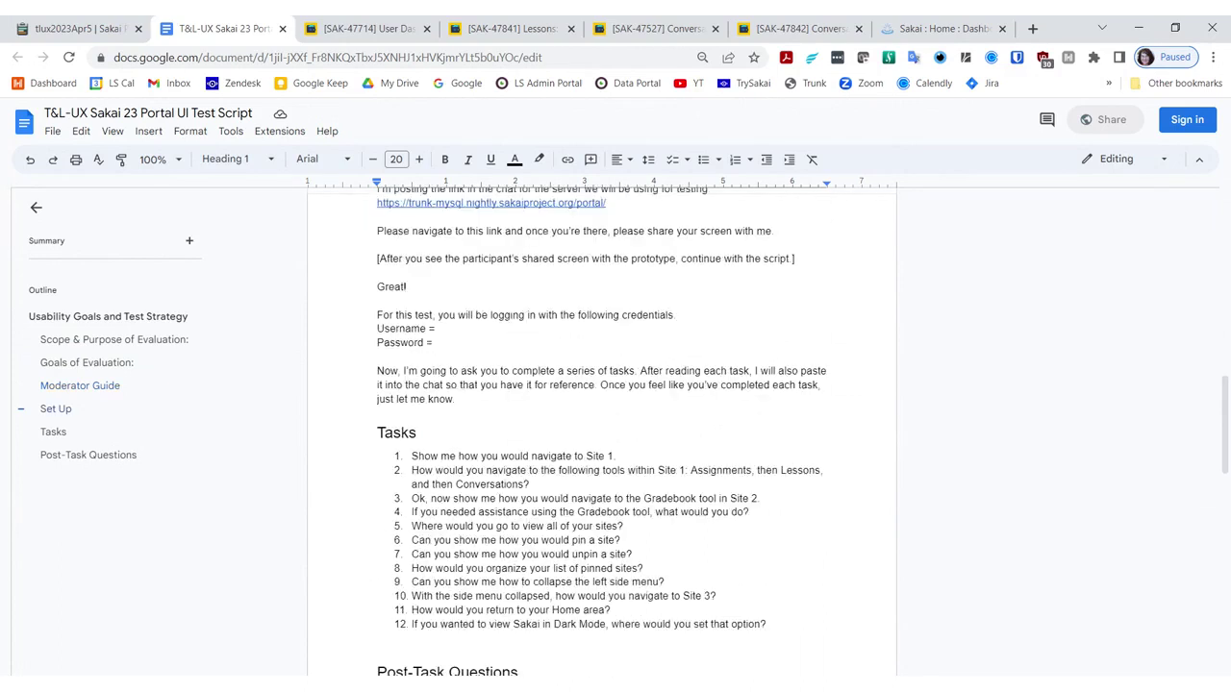